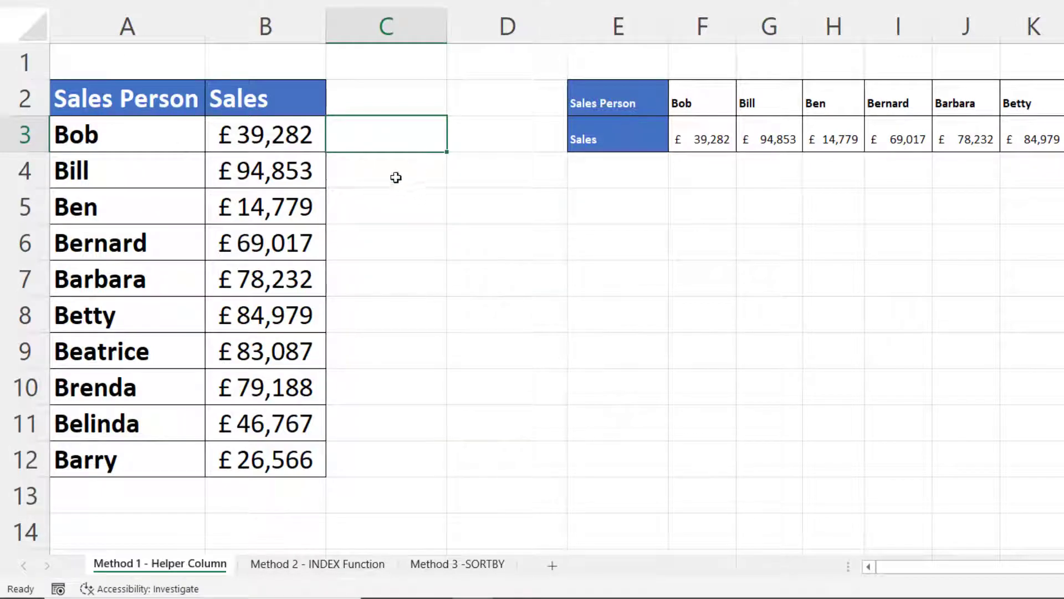
Number the helper column 1 to 10 down C3:C12 beside the sales list
type("1")
key("Return")
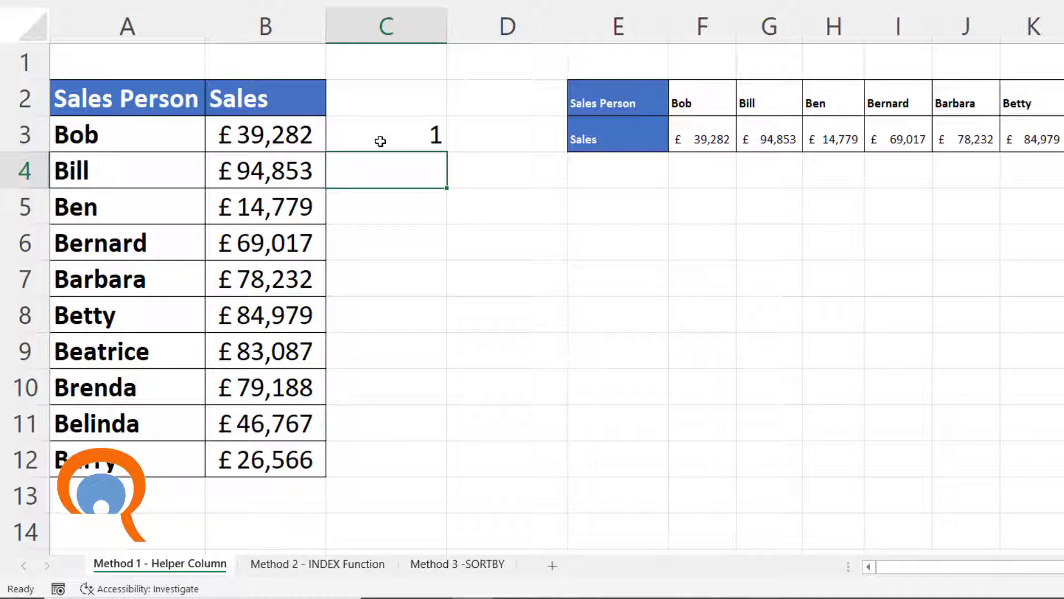
left_click(380, 140)
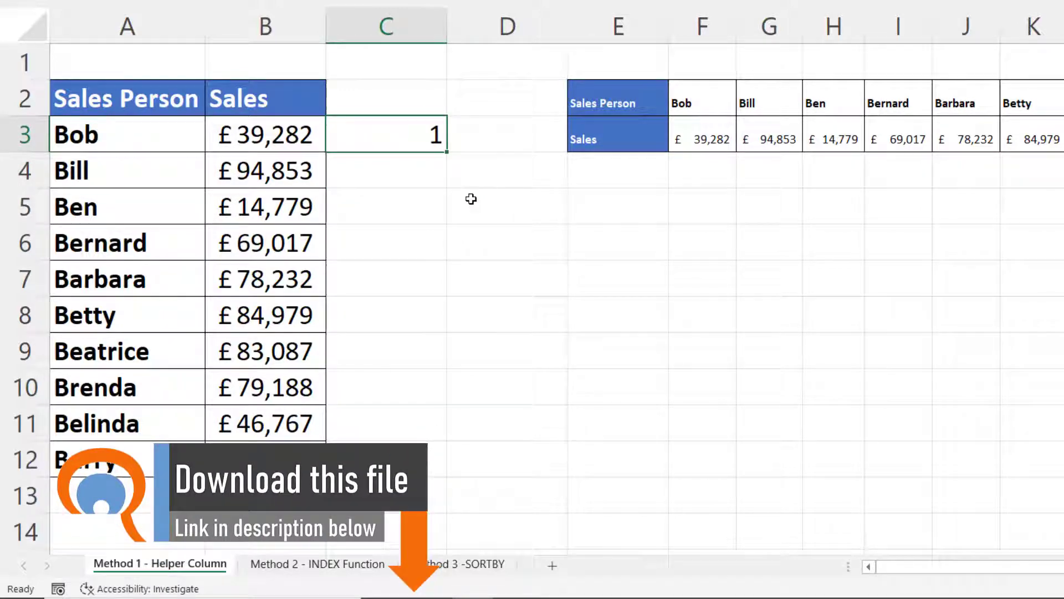
left_click_drag(448, 152, 447, 474)
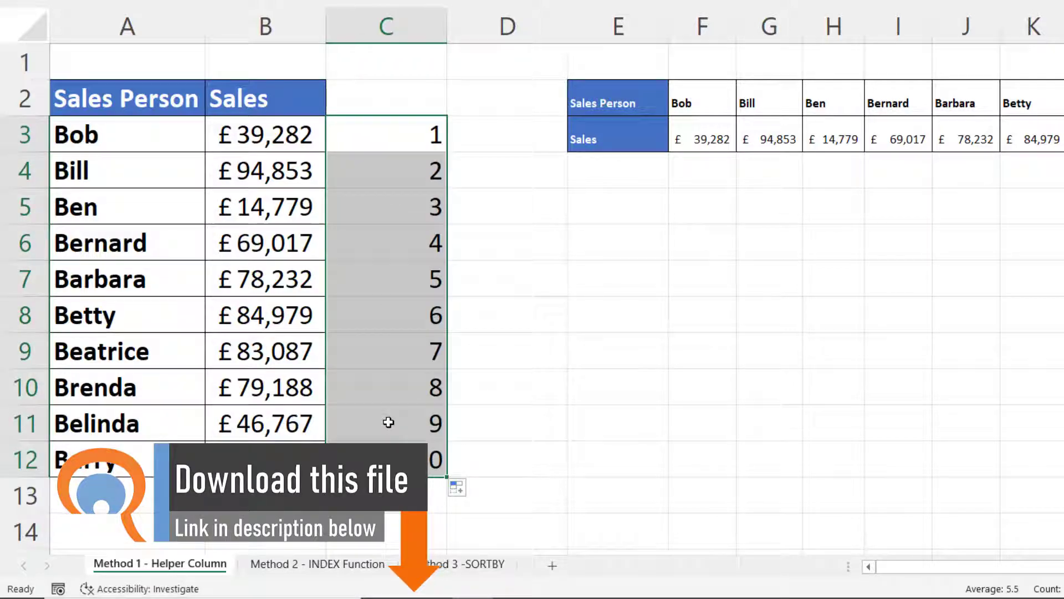
Sort the list by the helper column Largest to Smallest so Barry comes first
left_click(379, 239)
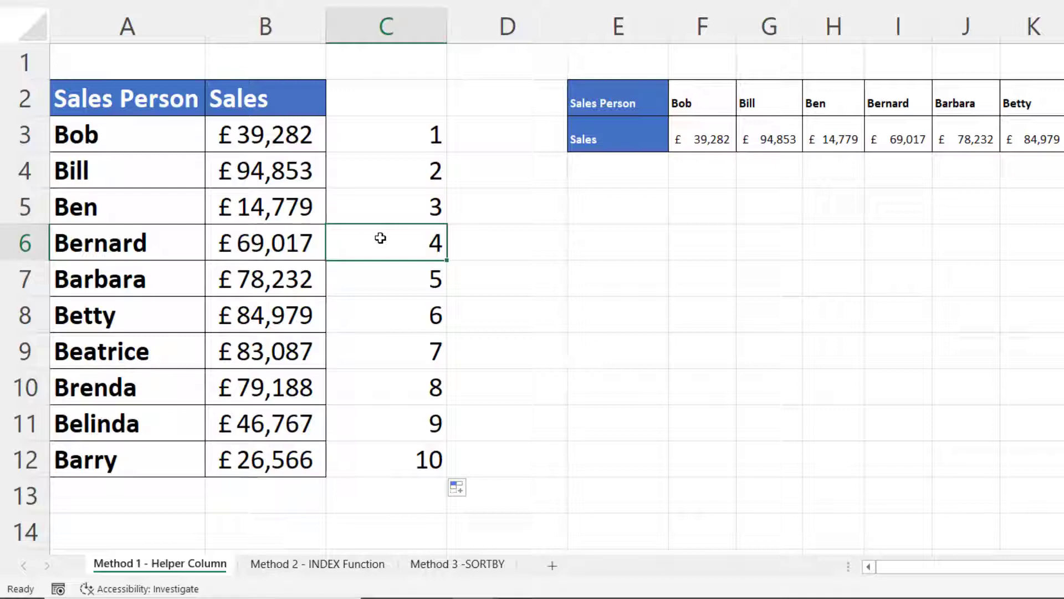
right_click(381, 240)
mouse_move(426, 392)
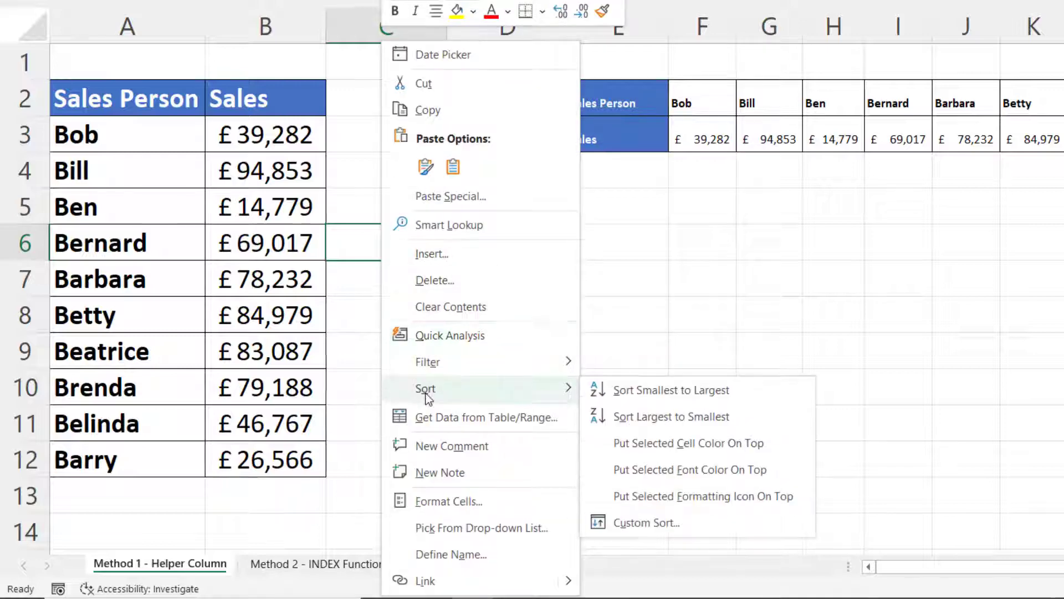
left_click(615, 418)
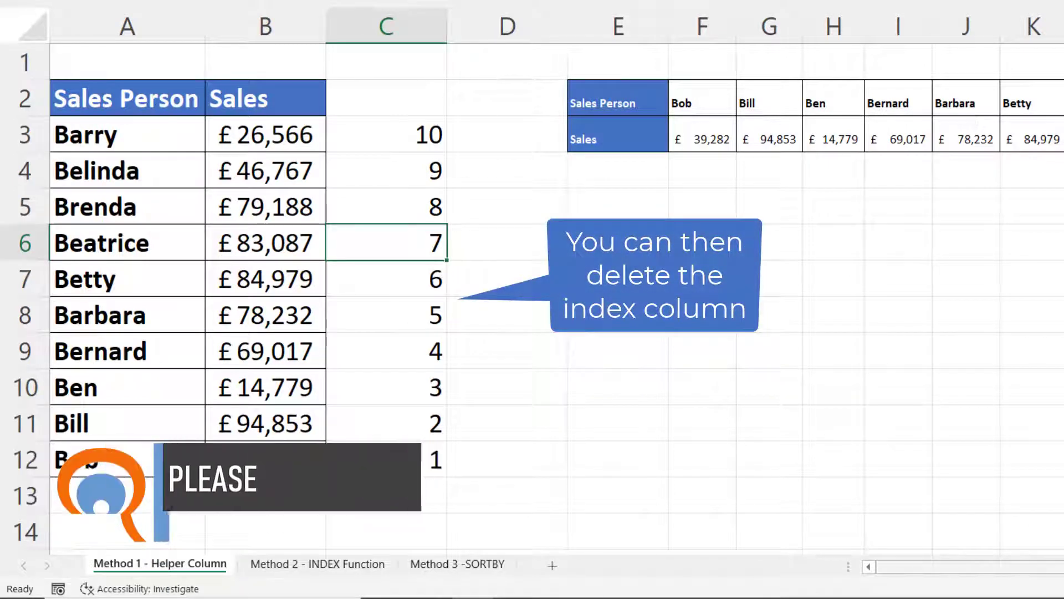
Fill row 4 with 1 to 10 across F4:O4 and select the table F2:O4
scroll(663, 278, "right", 2)
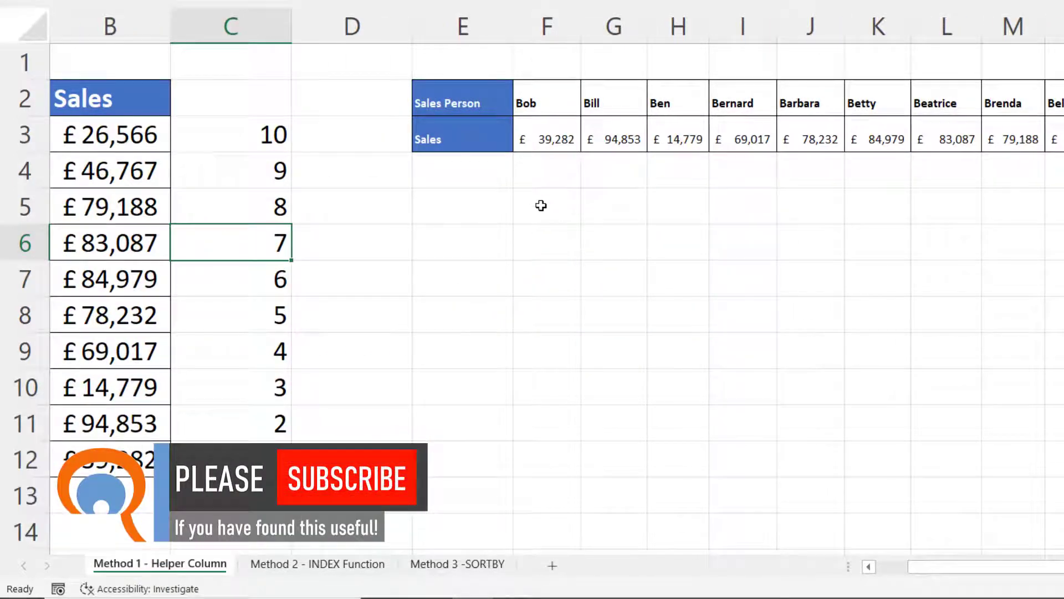
left_click(549, 171)
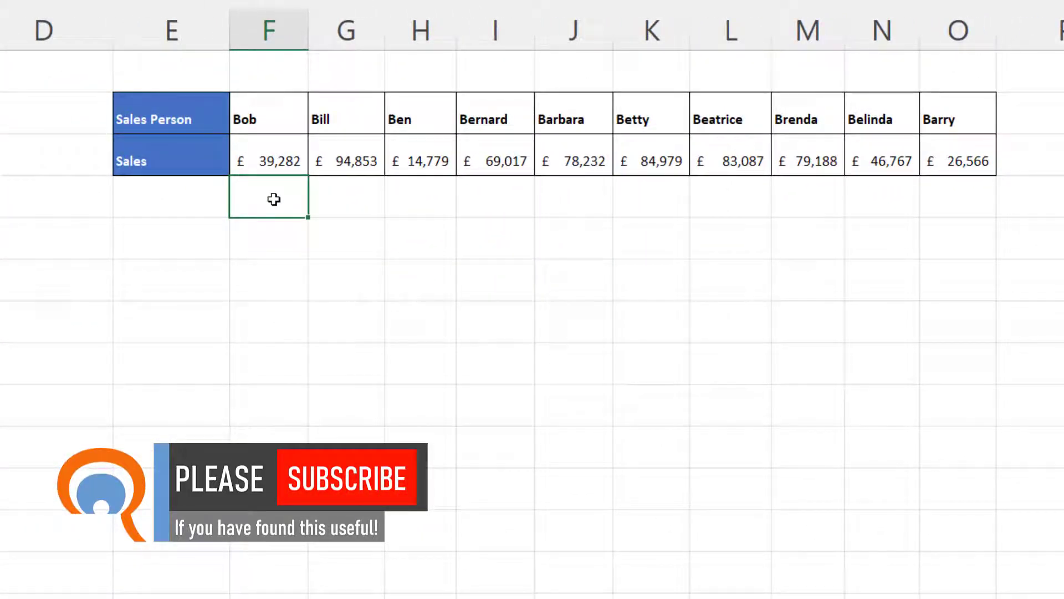
left_click(283, 255)
left_click(280, 206)
left_click_drag(309, 216, 988, 218)
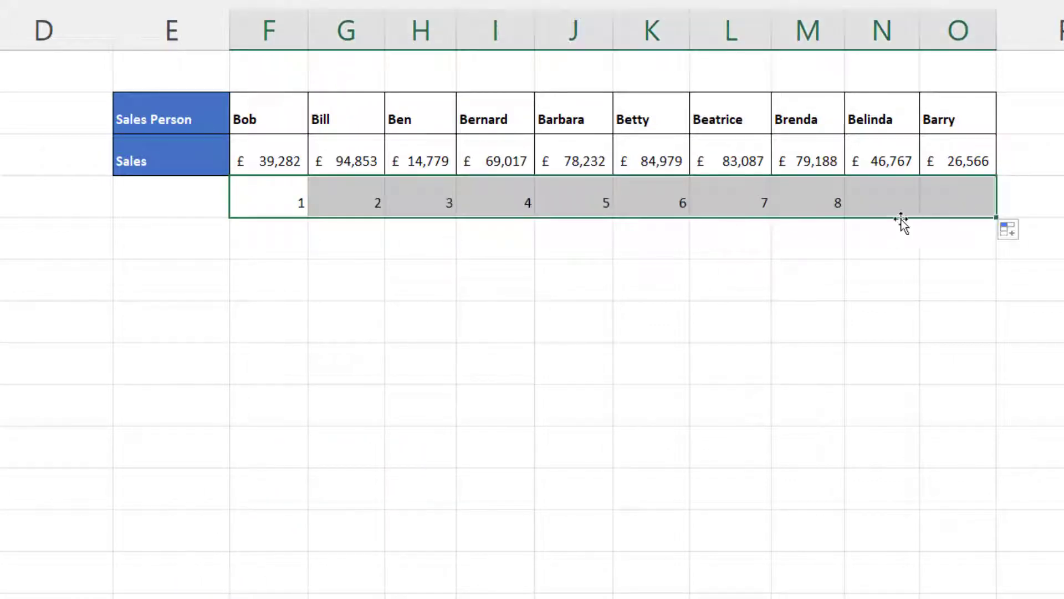
left_click(409, 195)
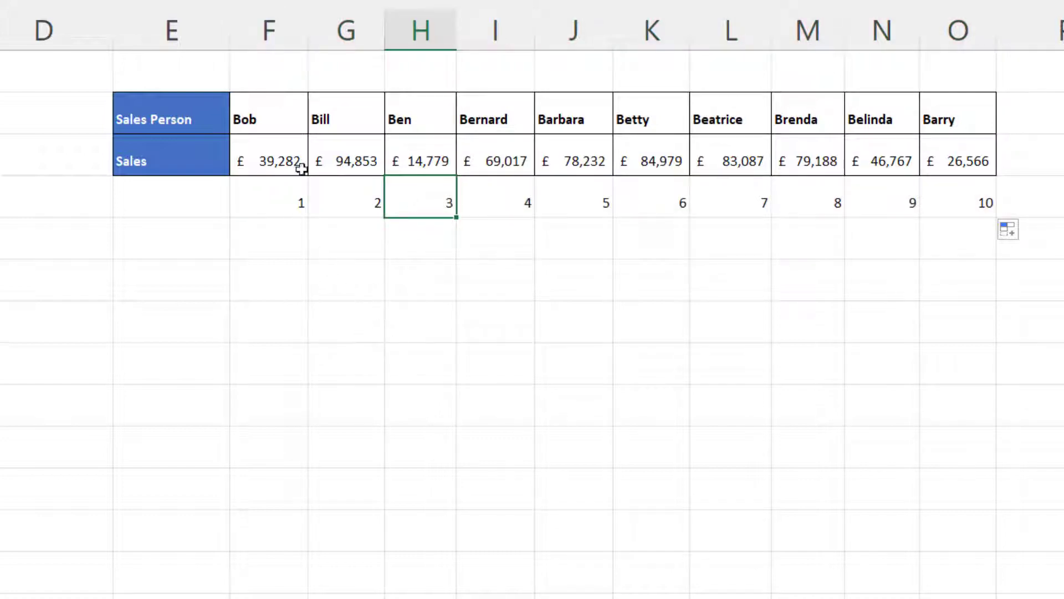
left_click_drag(284, 103, 979, 202)
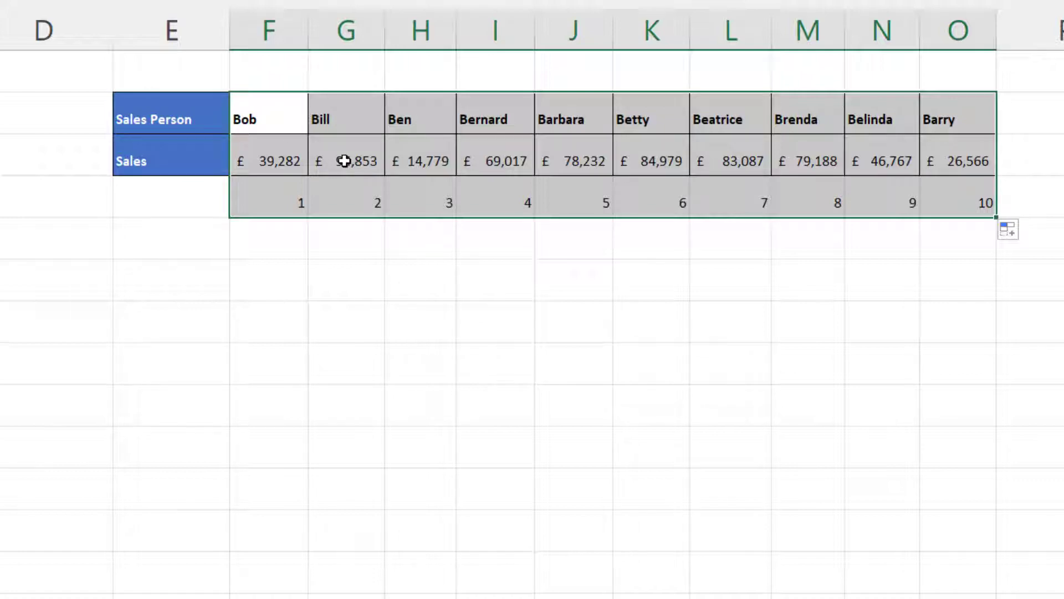
Custom-sort the table left to right by Row 4, Largest to Smallest
right_click(414, 147)
mouse_move(466, 448)
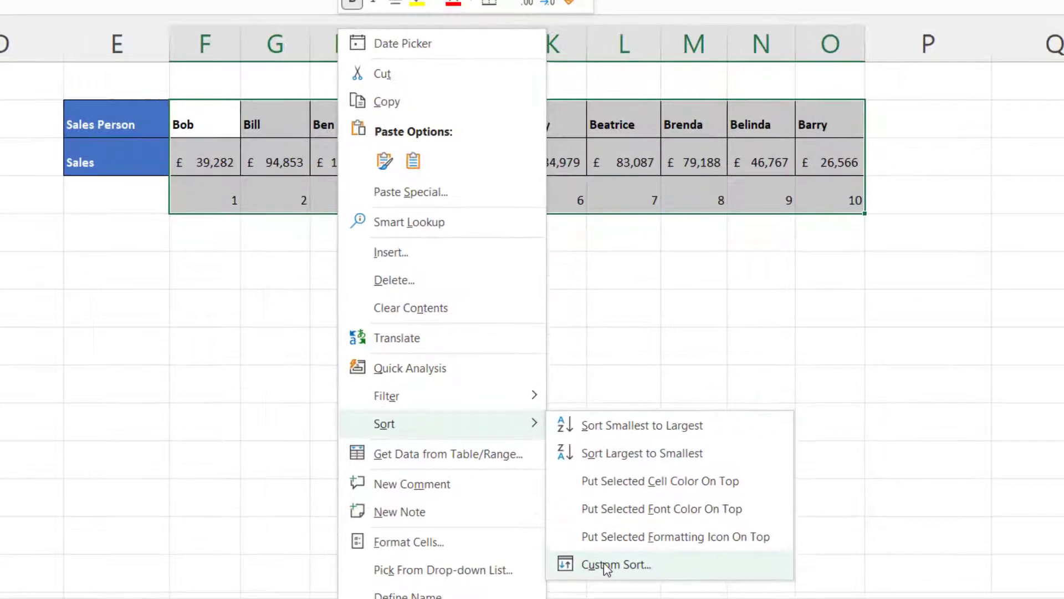
left_click(615, 522)
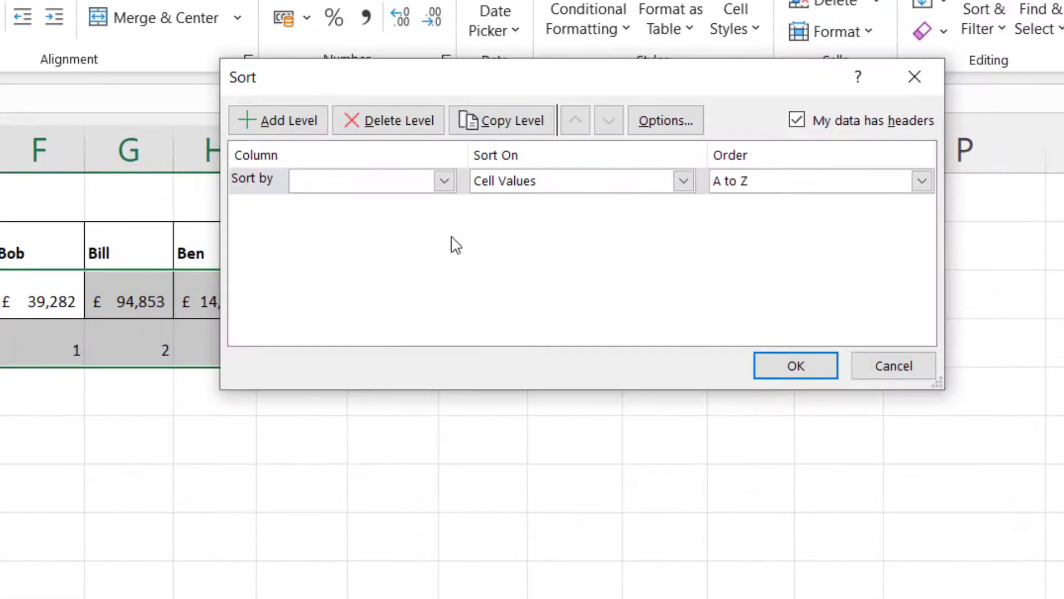
left_click(648, 118)
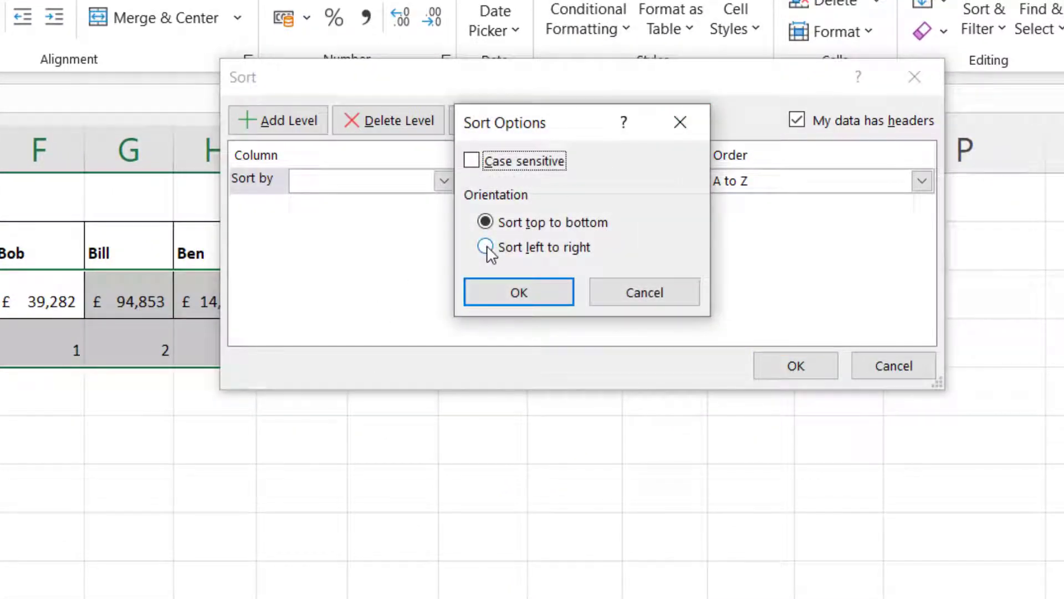
left_click(486, 248)
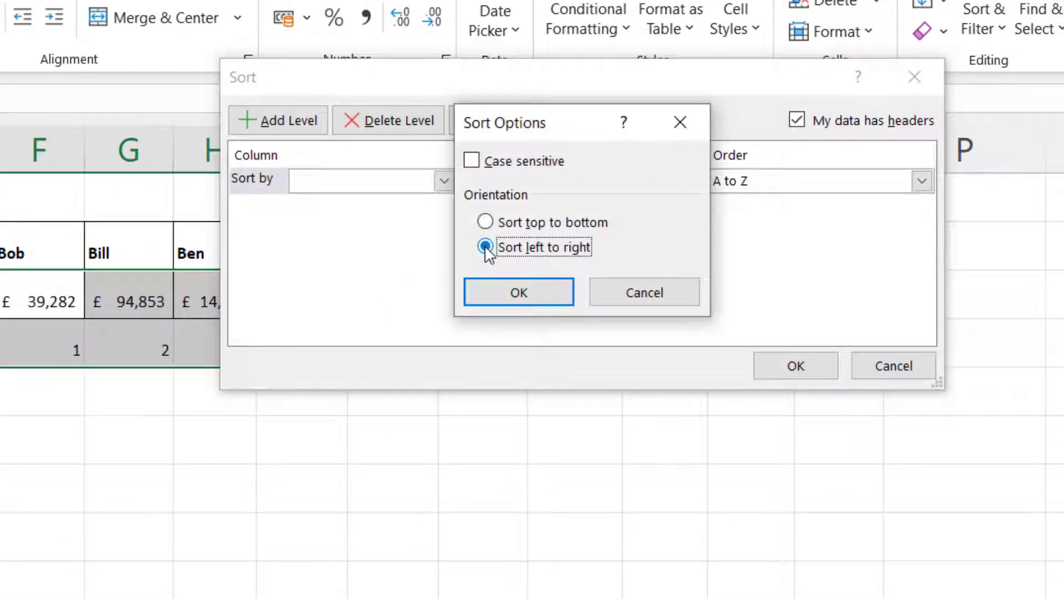
left_click(502, 298)
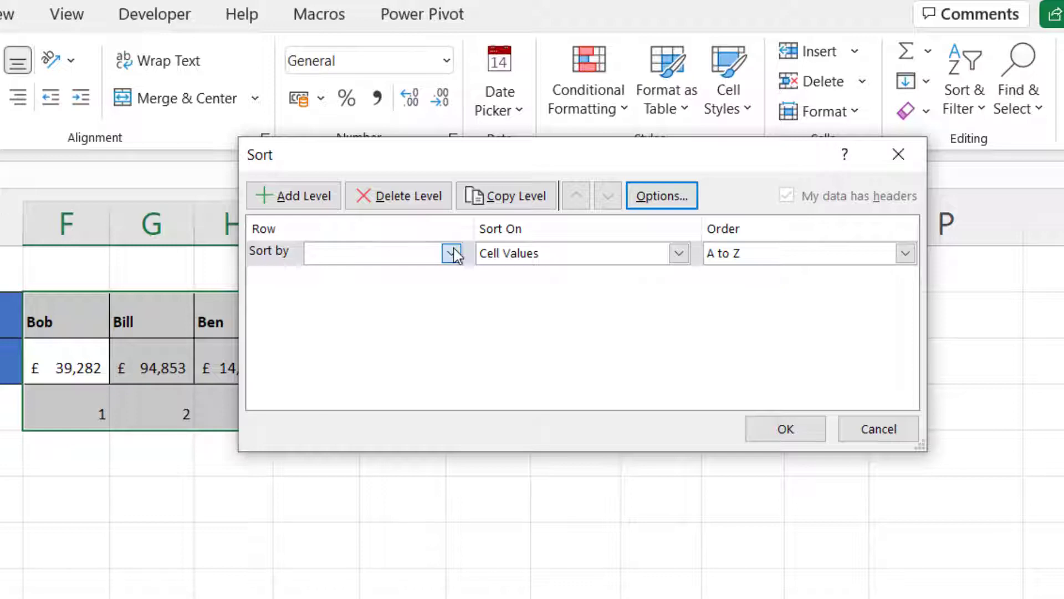
left_click(453, 253)
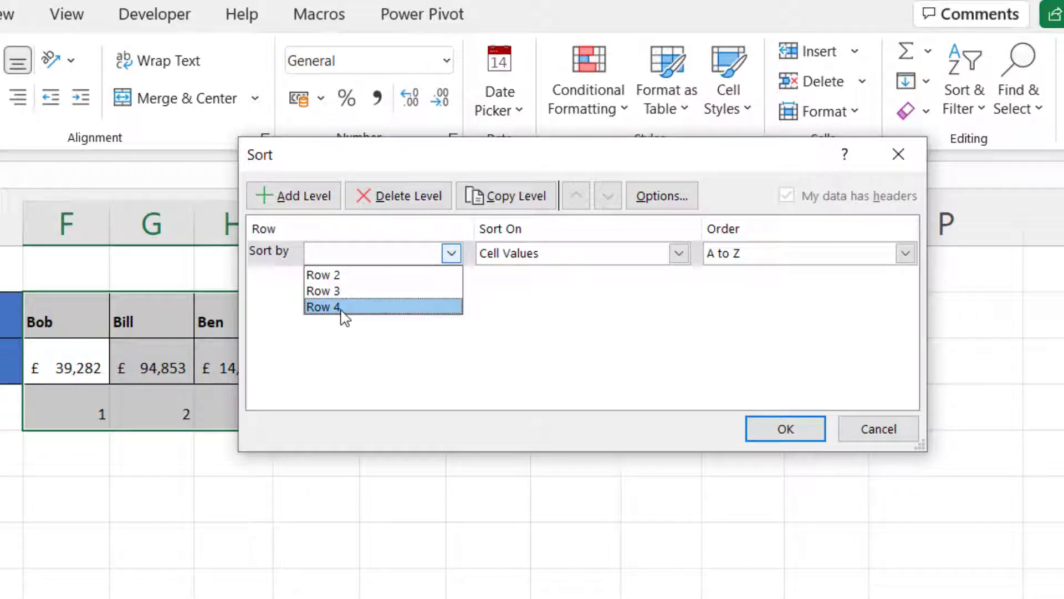
left_click(345, 314)
left_click(906, 254)
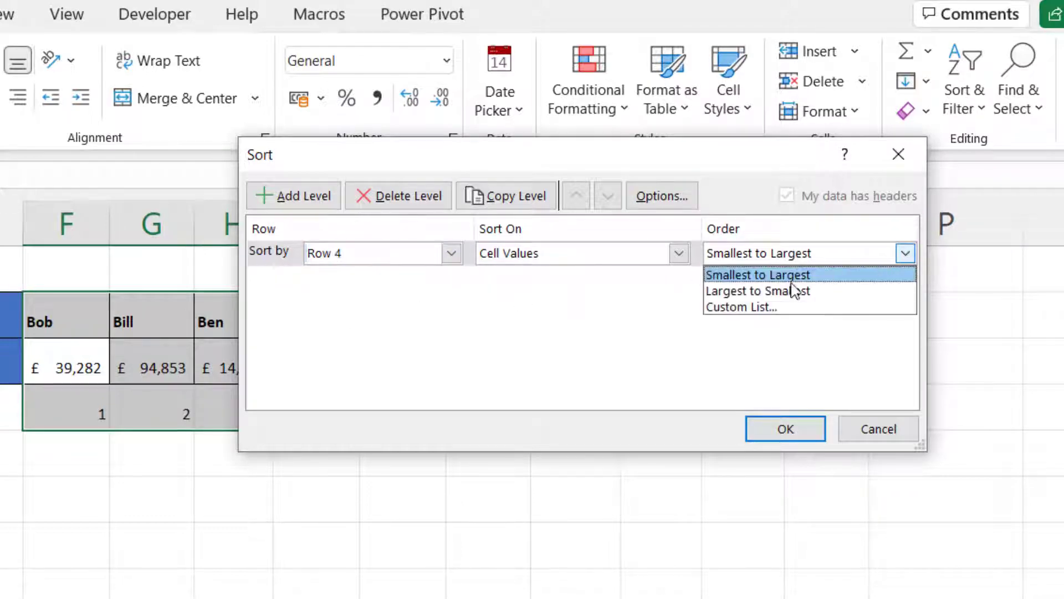
left_click(791, 290)
left_click(781, 428)
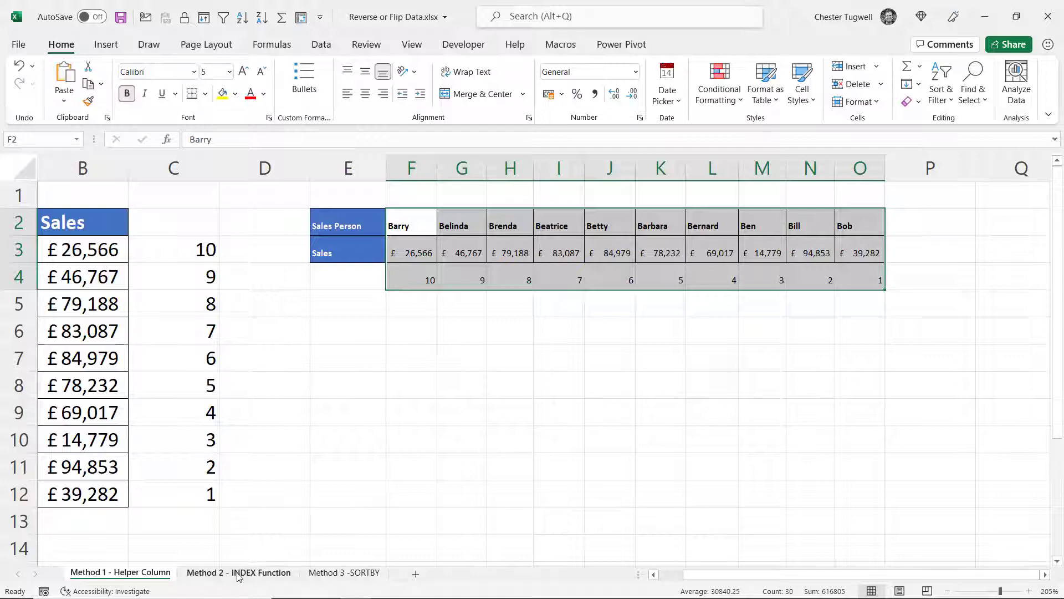
Switch to the 'Method 2 - INDEX Function' worksheet
left_click(237, 574)
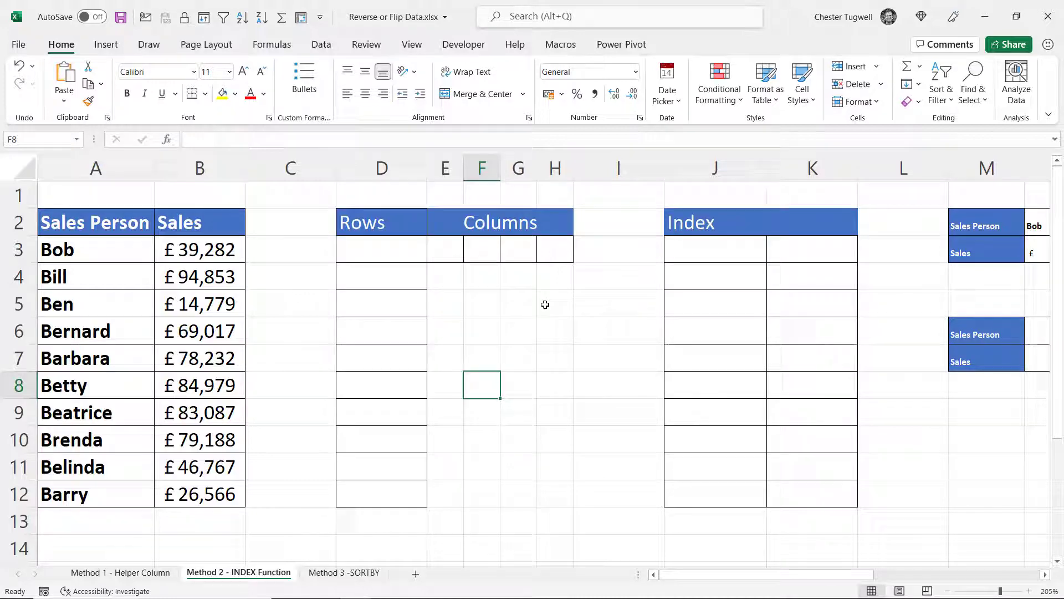
Enter =ROWS(A3:A12) in D3 under the Rows heading
left_click(390, 252)
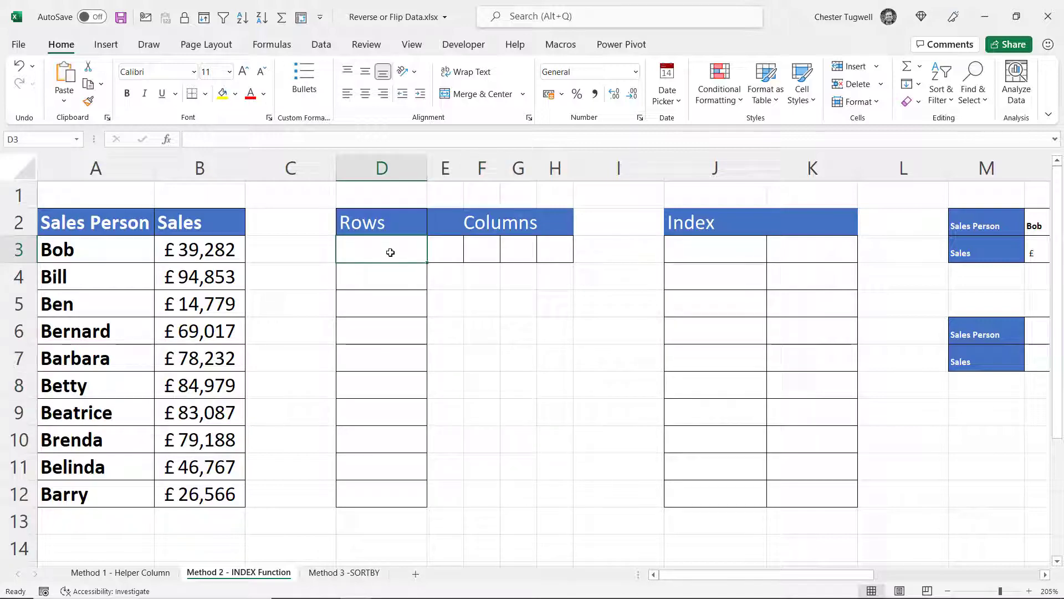
type("=rows")
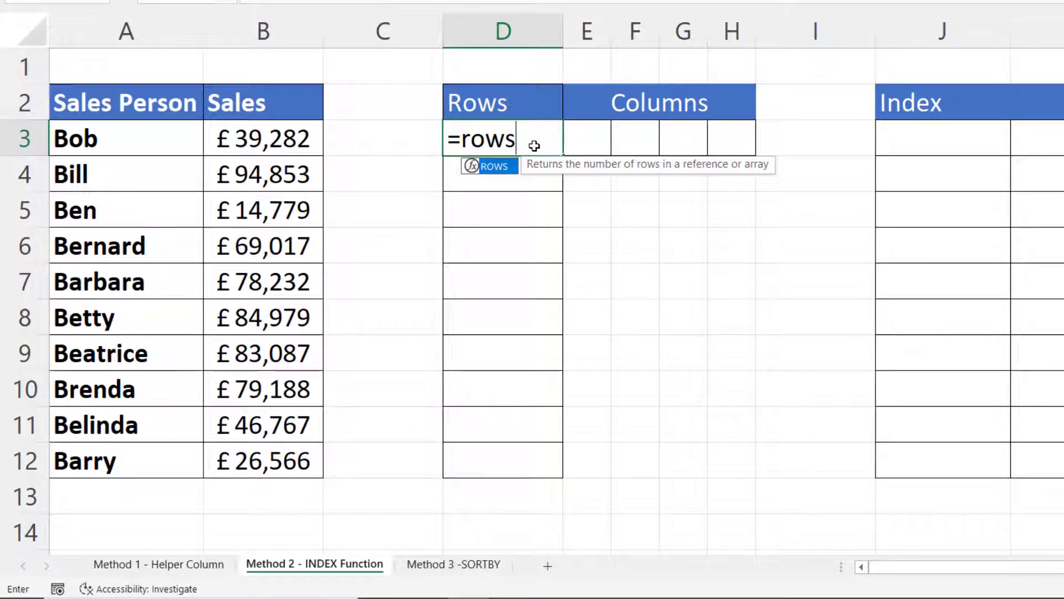
type("(")
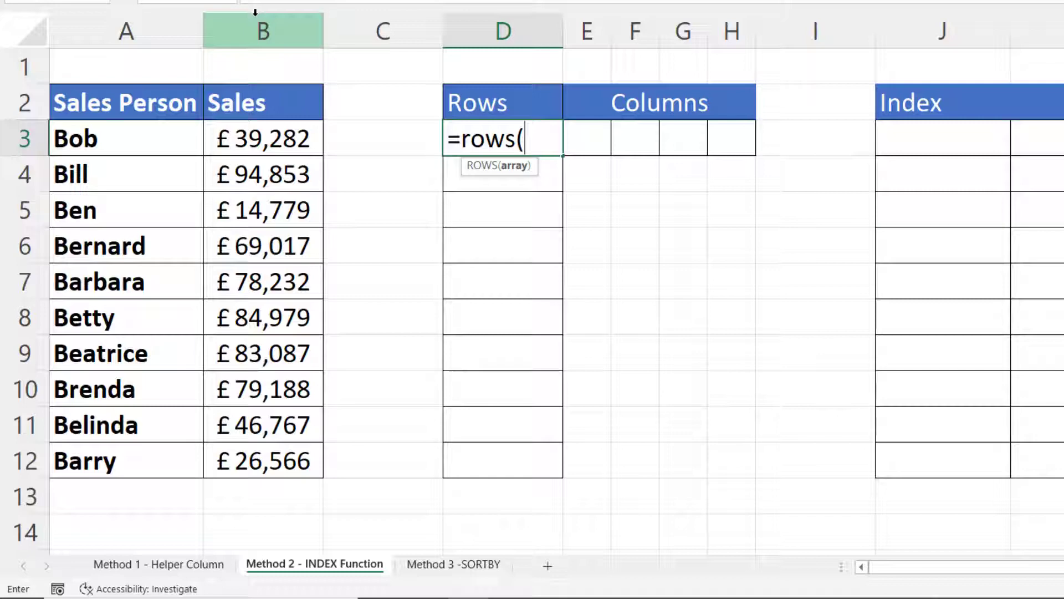
mouse_move(113, 137)
left_mouse_down()
mouse_move(111, 283)
mouse_move(57, 459)
mouse_move(110, 456)
left_mouse_up()
type(")")
key("Return")
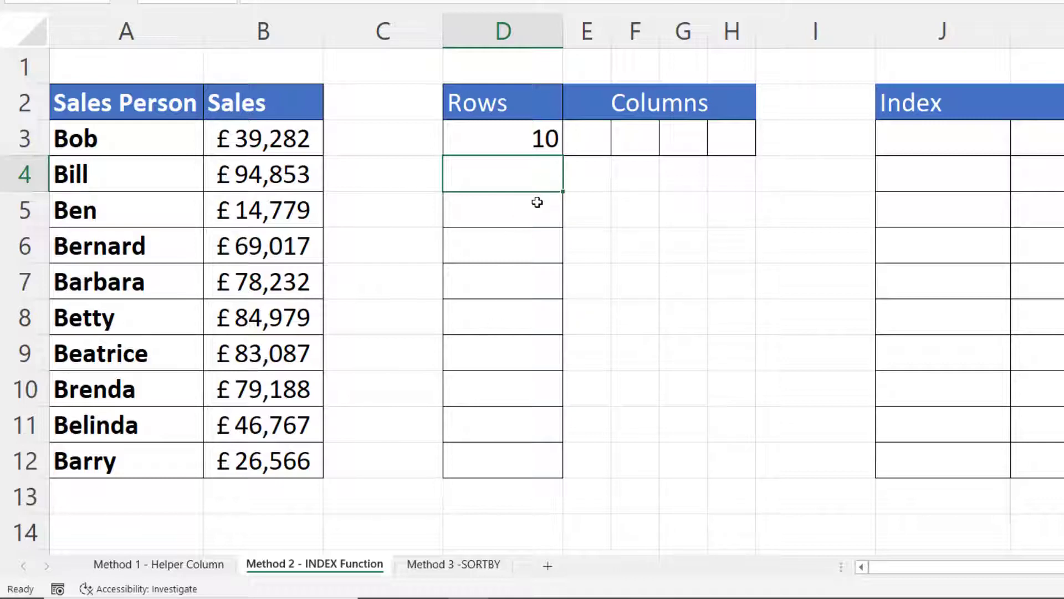
Lock A12 as $A$12 in the formula and fill it down to D12
double_click(541, 139)
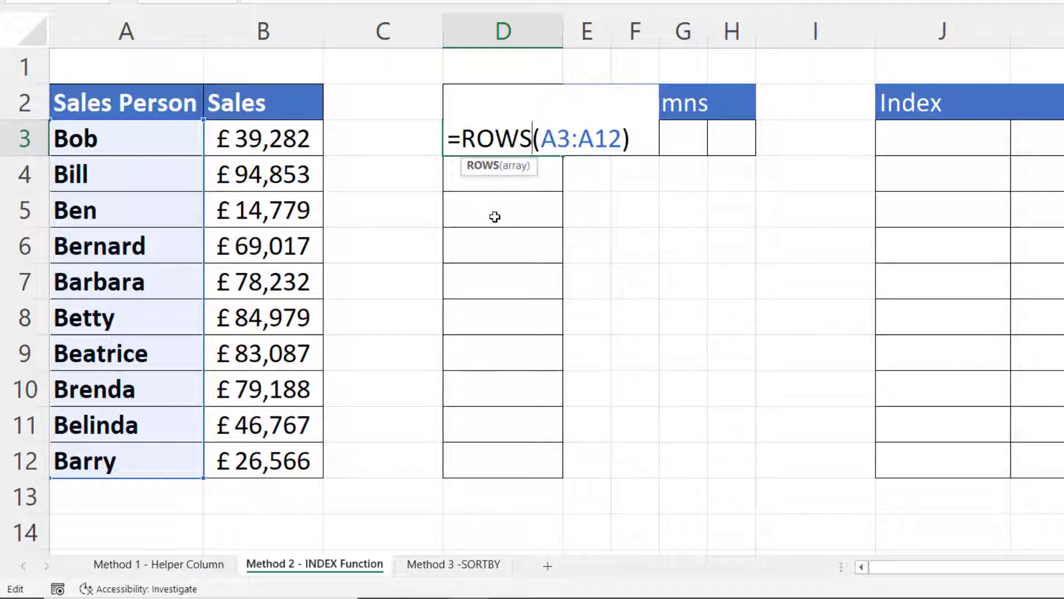
left_click(592, 139)
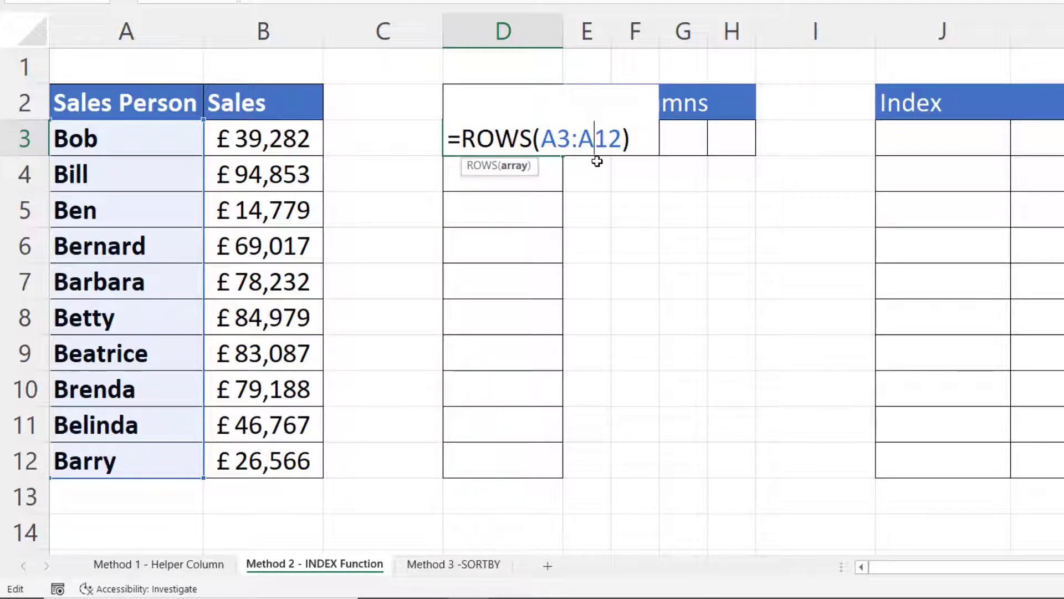
key("F4")
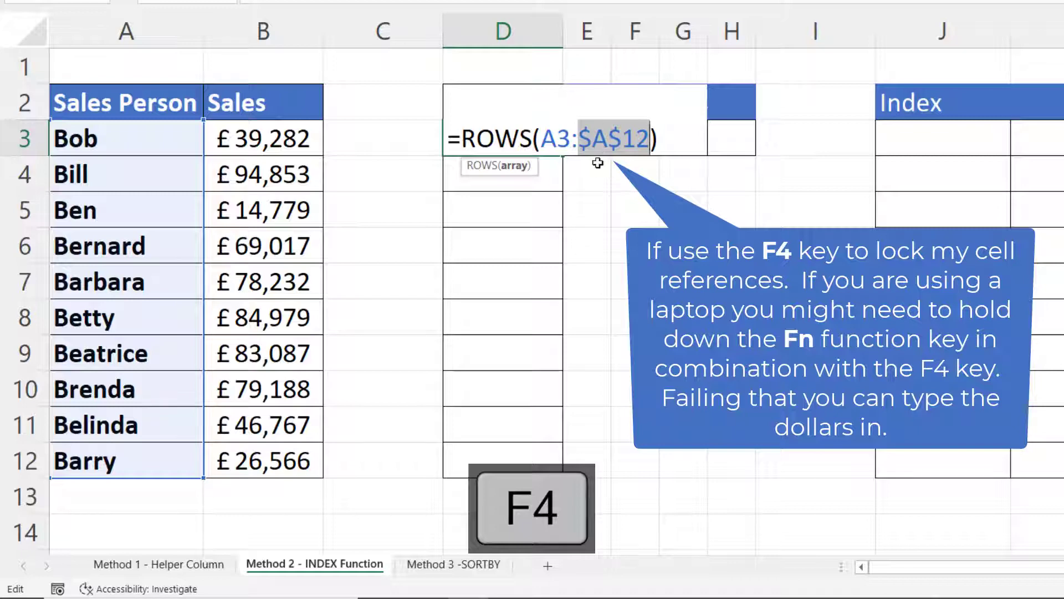
key("Return")
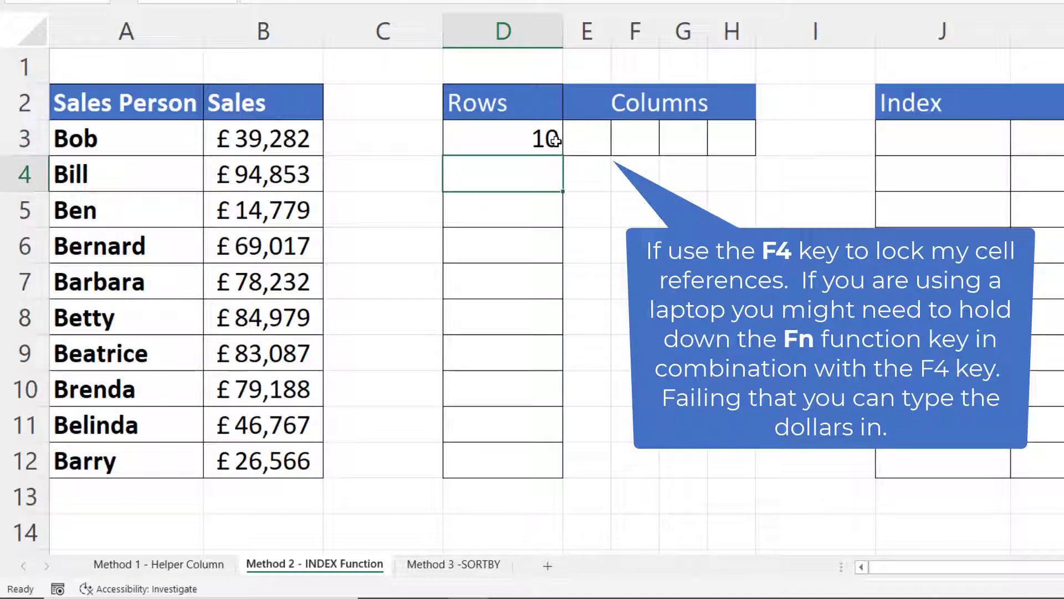
left_click(560, 149)
left_click_drag(565, 153, 561, 476)
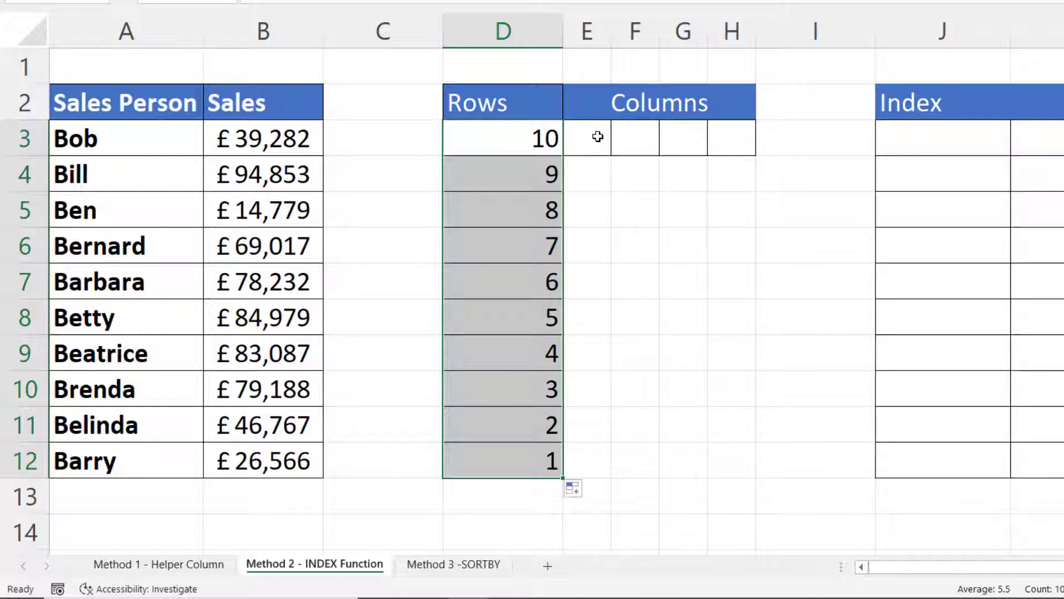
Start a COLUMNS formula in E3 referencing the range A3:A3
left_click(597, 137)
type("=col")
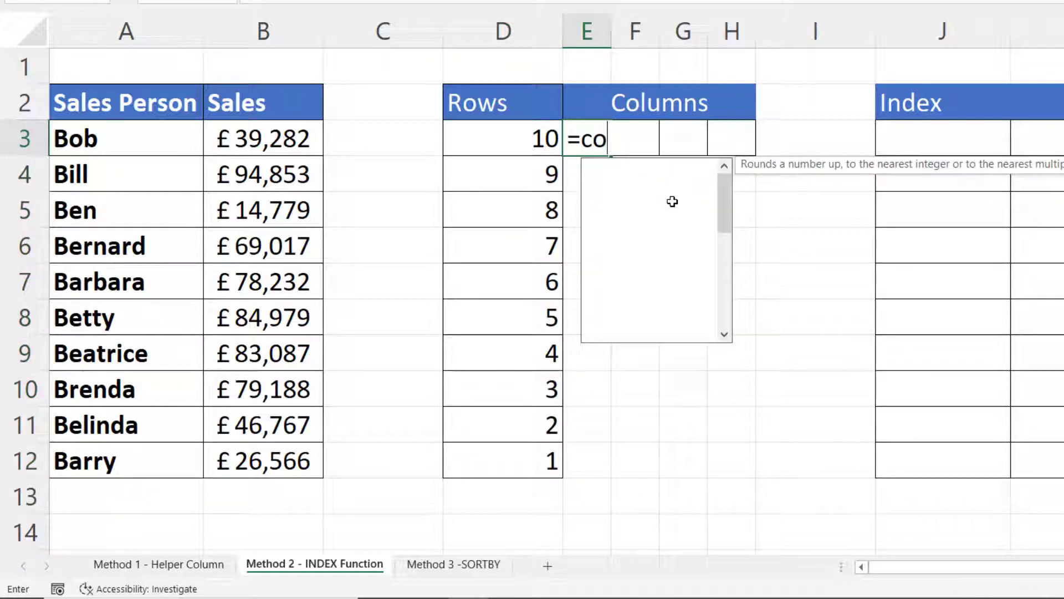
double_click(639, 181)
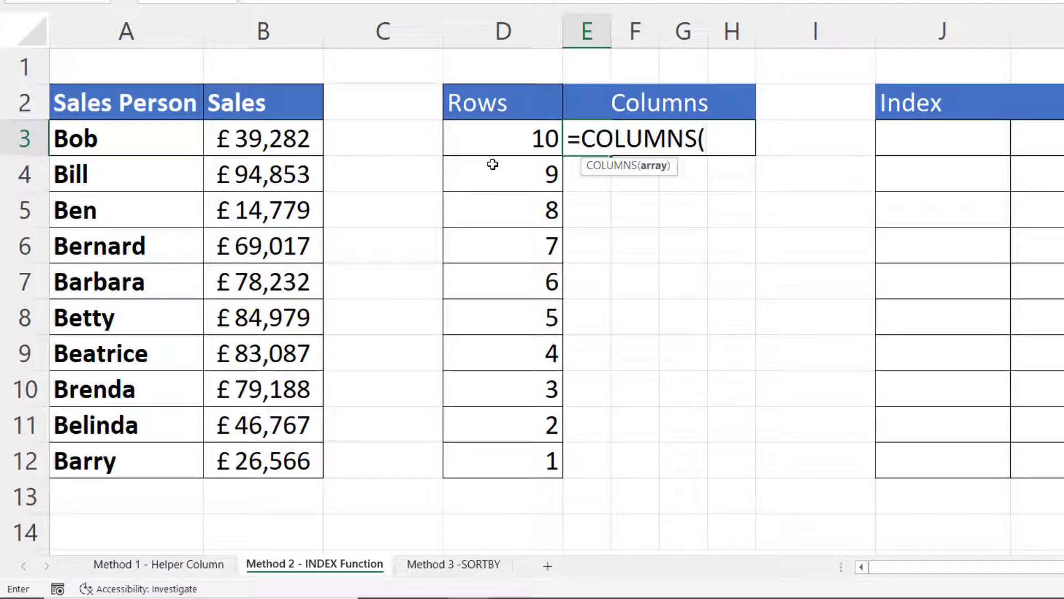
left_click(124, 141)
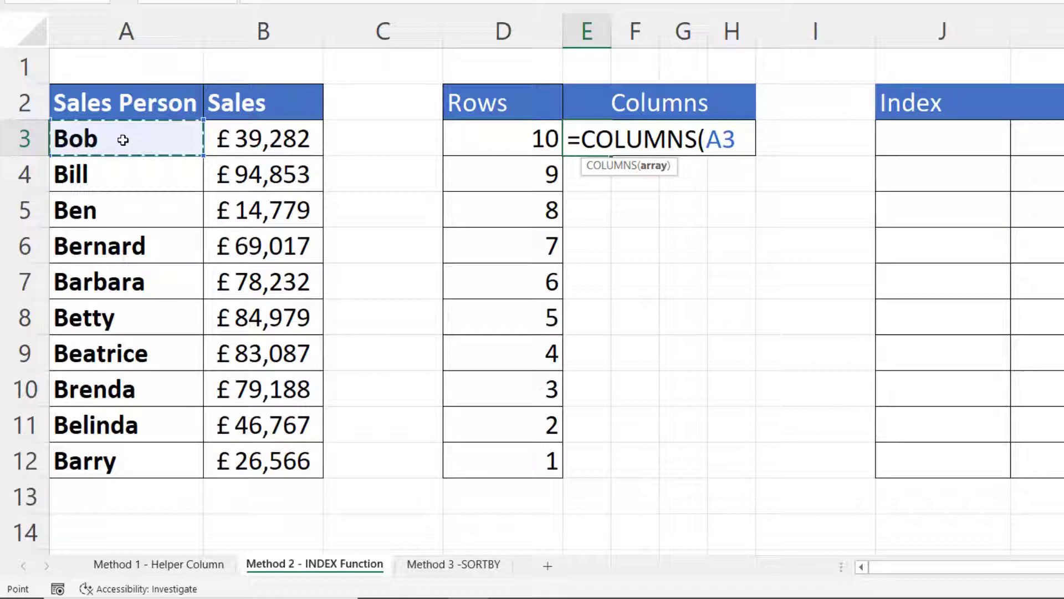
type(";")
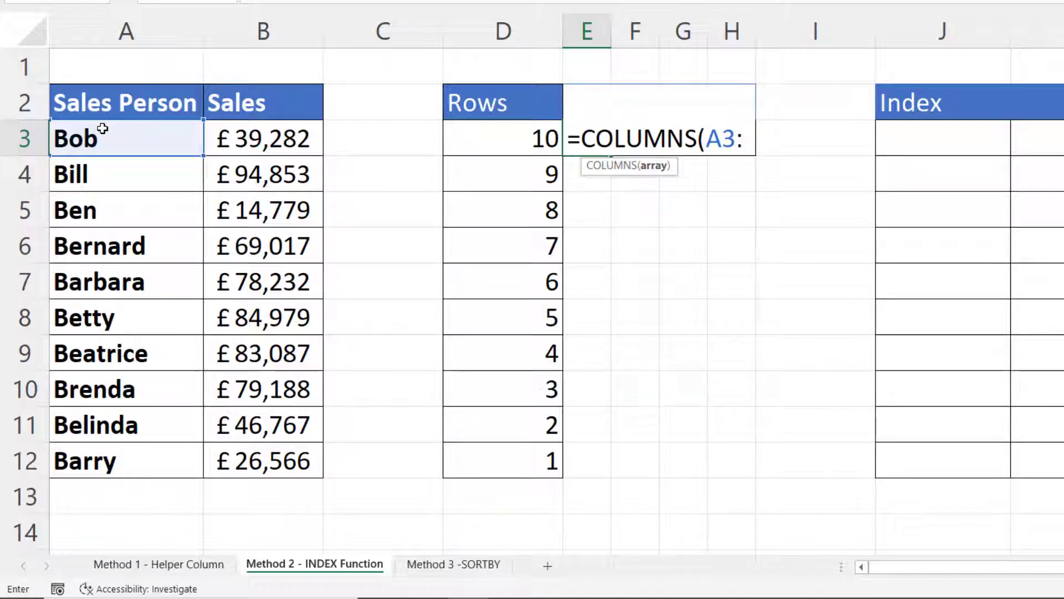
left_click(102, 128)
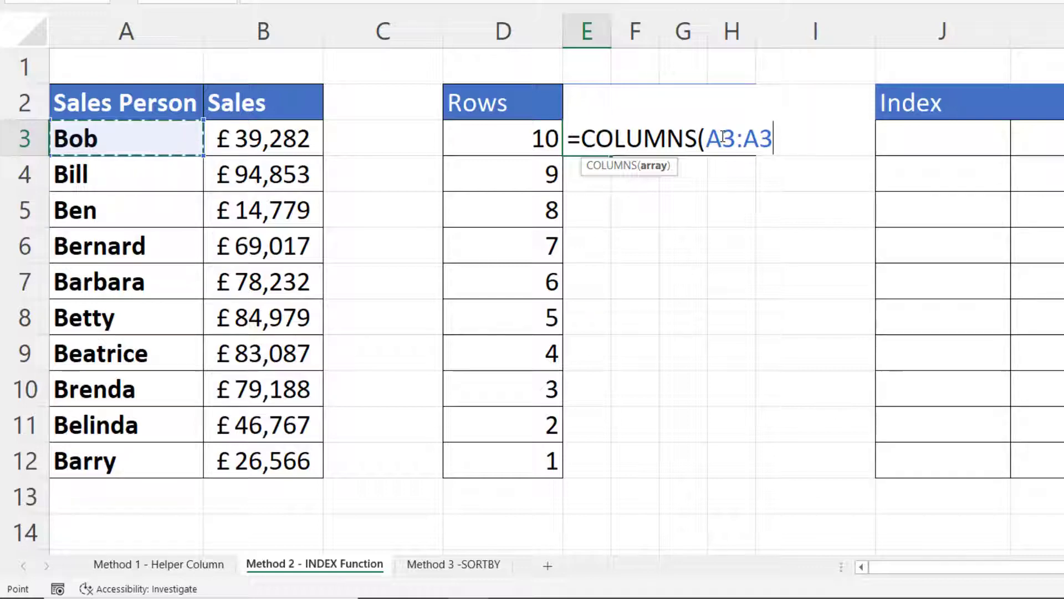
Lock the start as =COLUMNS($A$3:A3), commit, and fill it right to H3
left_click(782, 147)
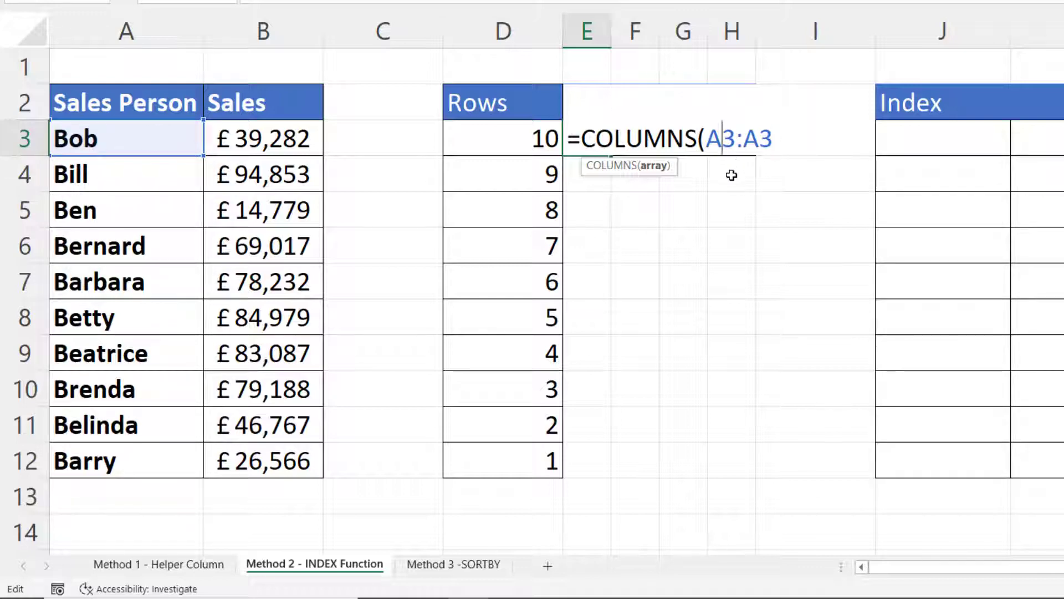
key("F4")
left_click(803, 147)
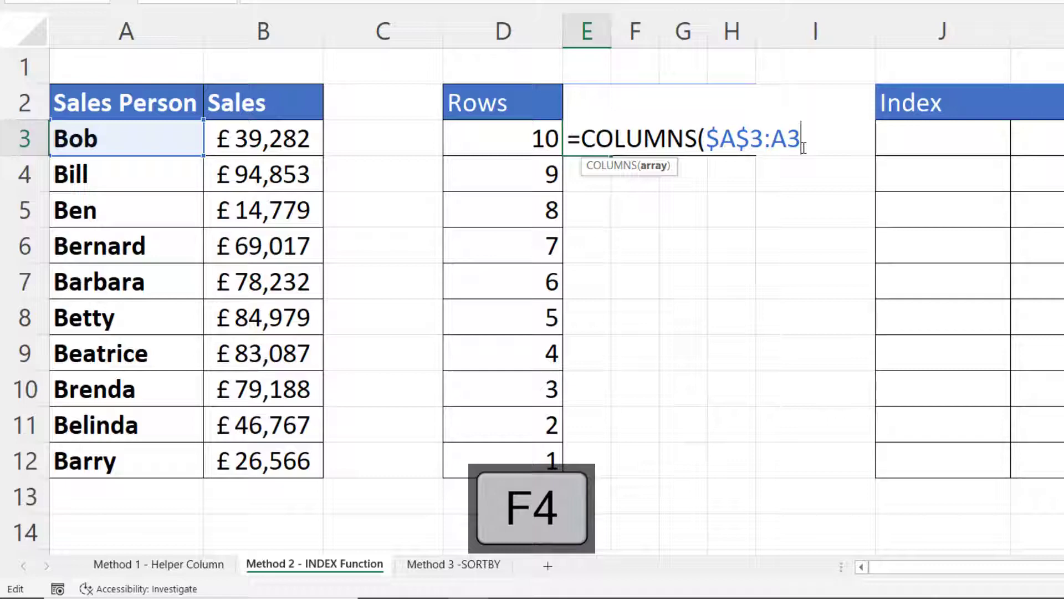
type(")")
key("Return")
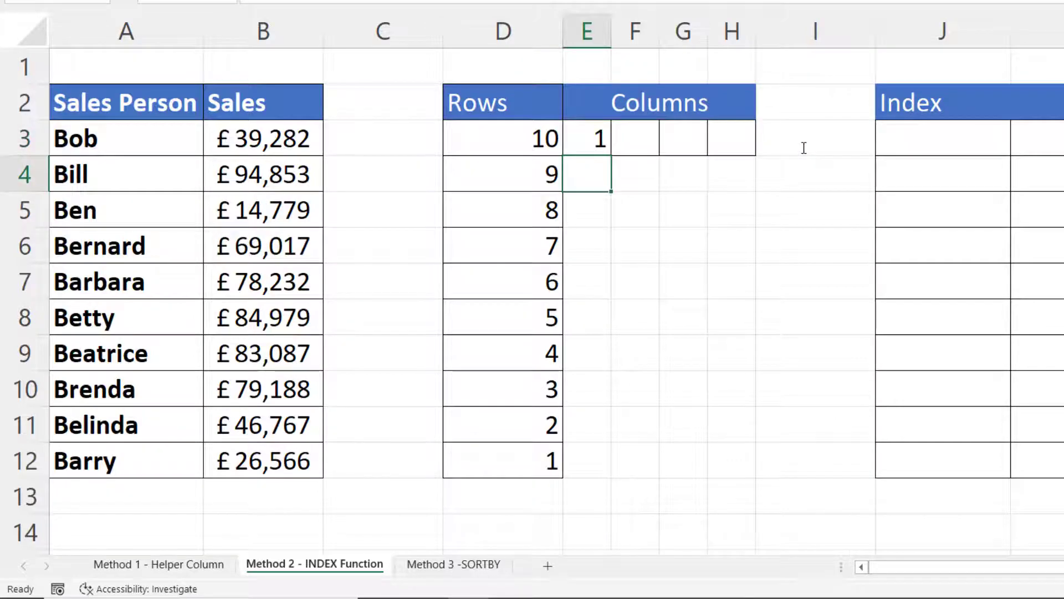
left_click(597, 146)
left_click_drag(611, 155, 741, 141)
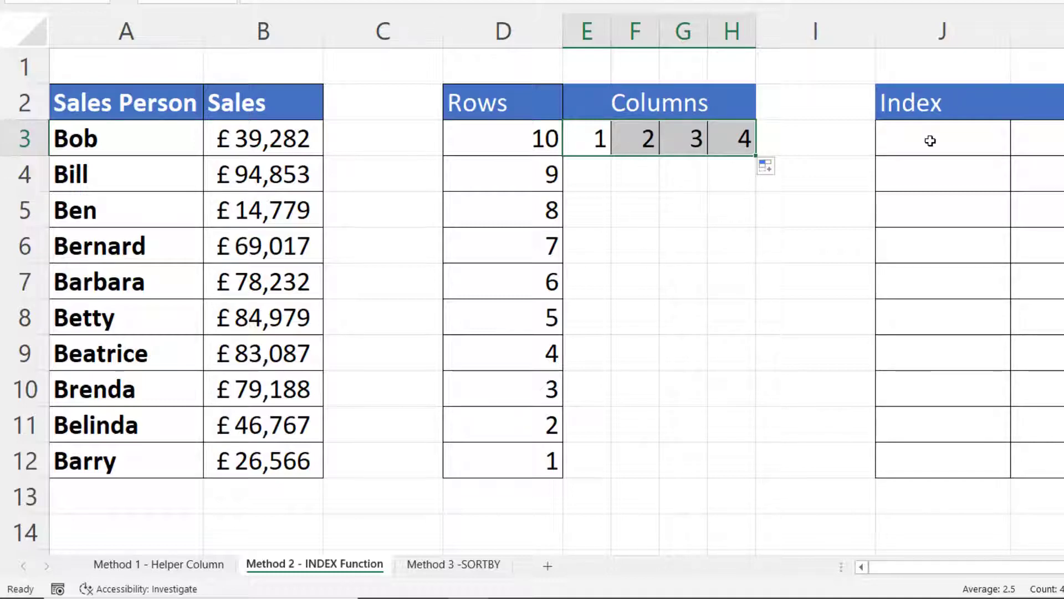
Begin =INDEX($A$3:$B$12,ROWS( in J3 with the sales range locked
left_click(892, 151)
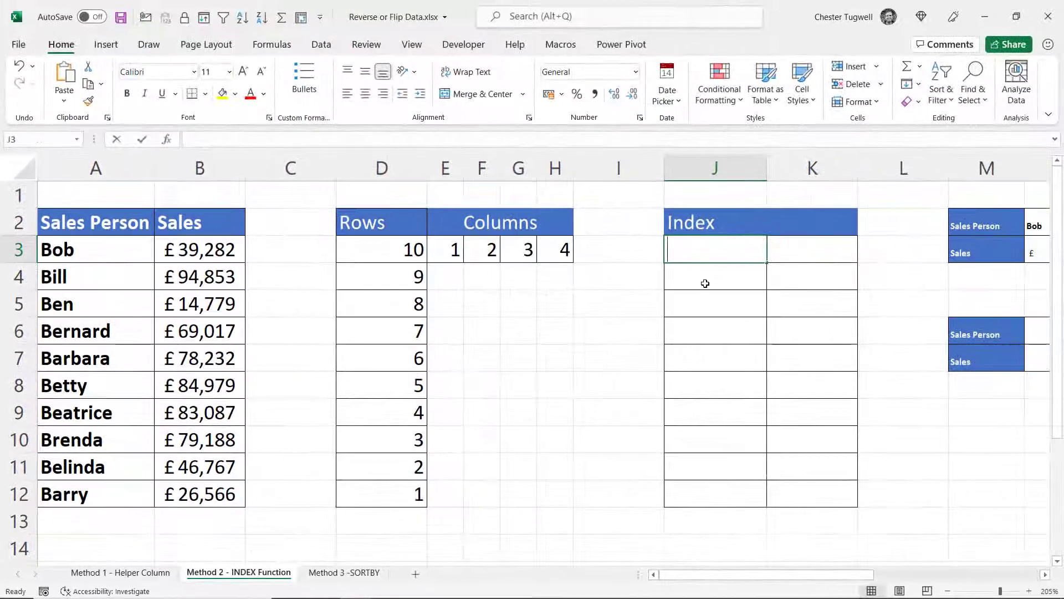
type("=ind")
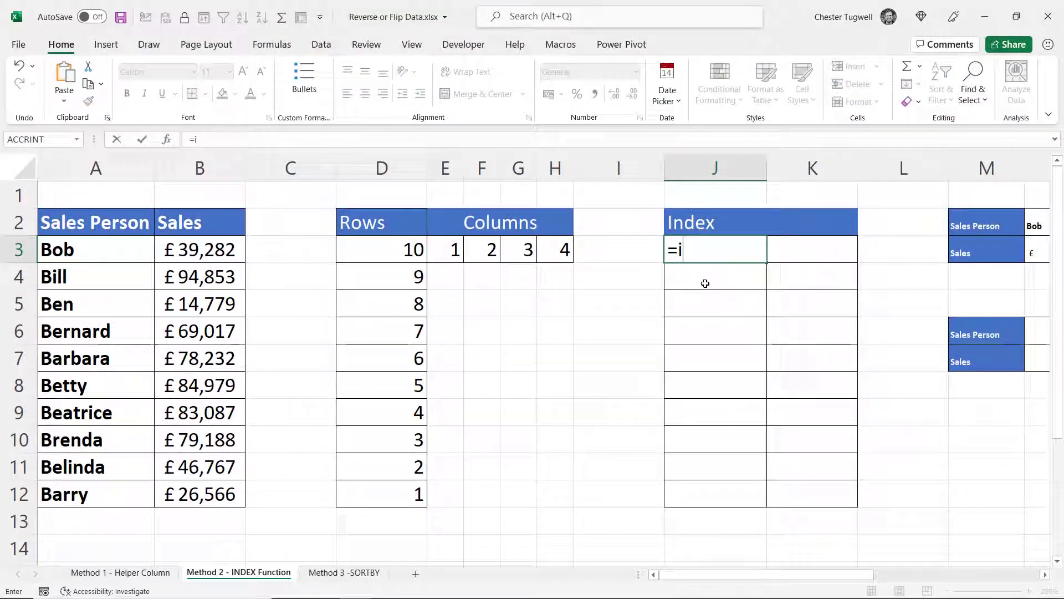
type("ex")
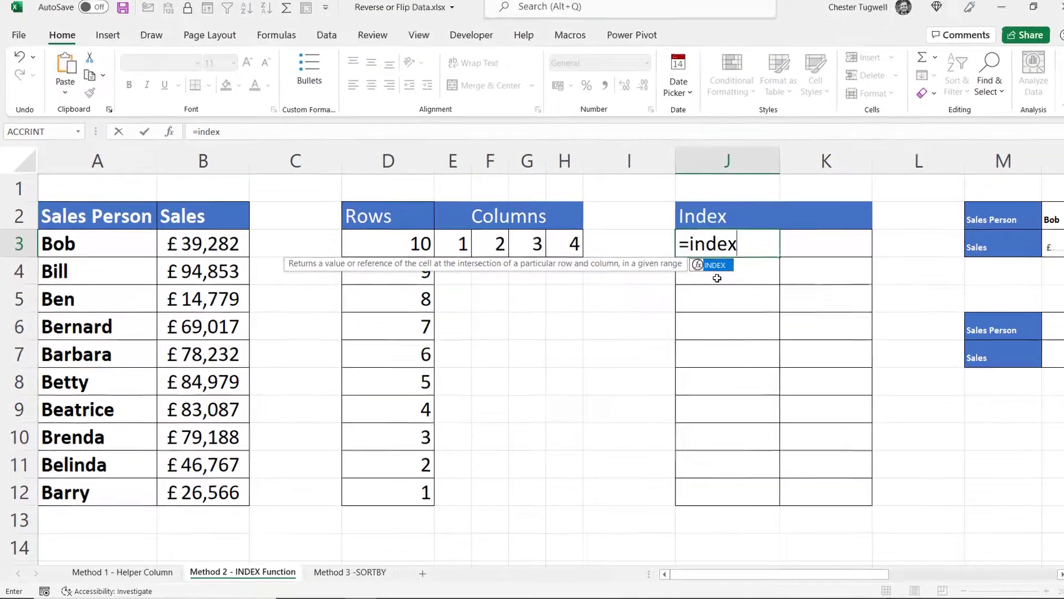
type("(")
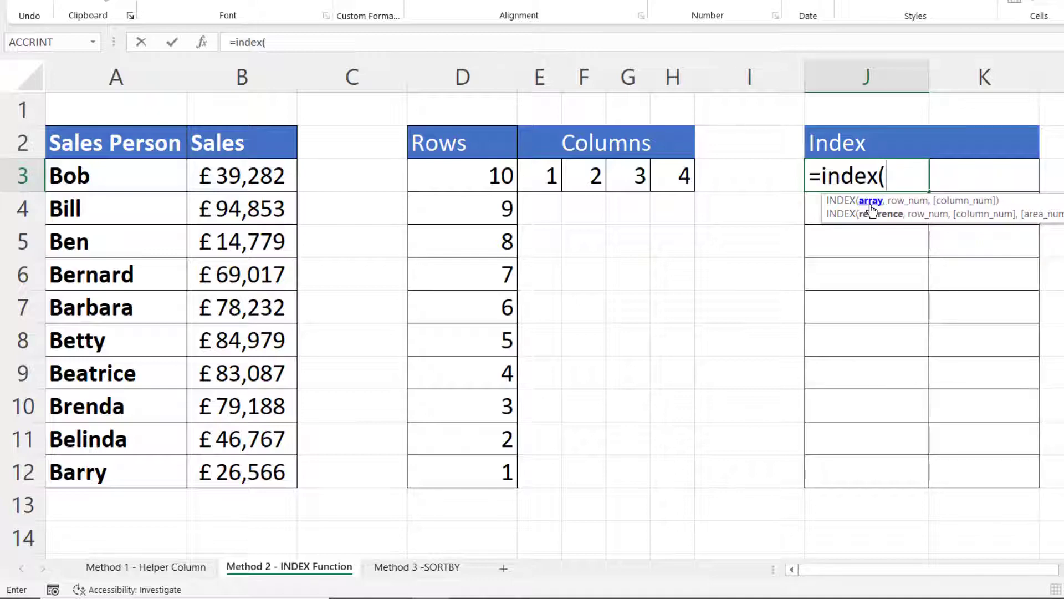
left_click_drag(141, 176, 206, 465)
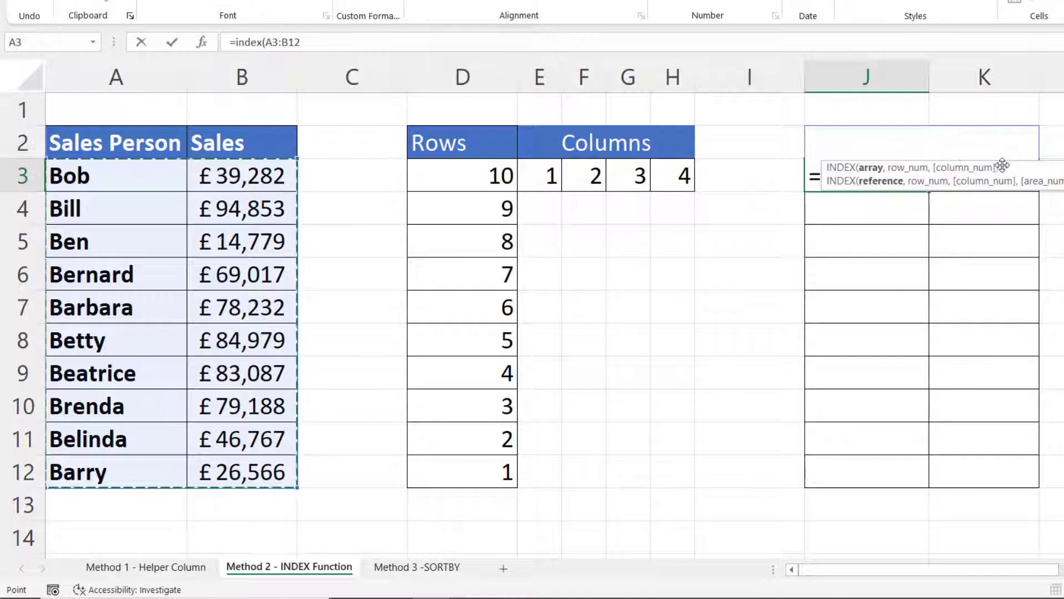
left_click_drag(993, 165, 991, 254)
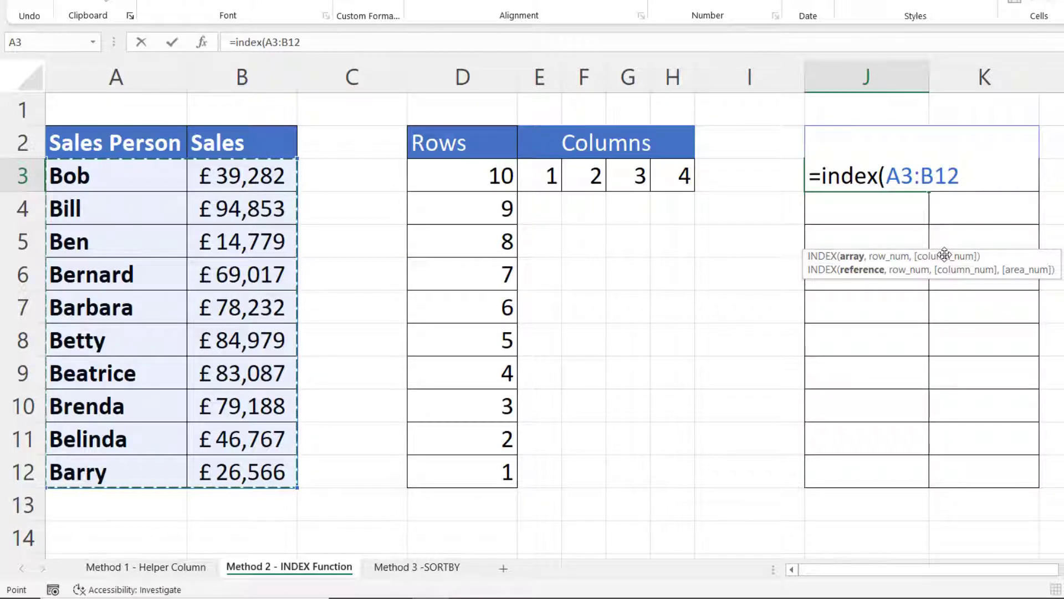
left_click_drag(961, 172, 894, 166)
key("F4")
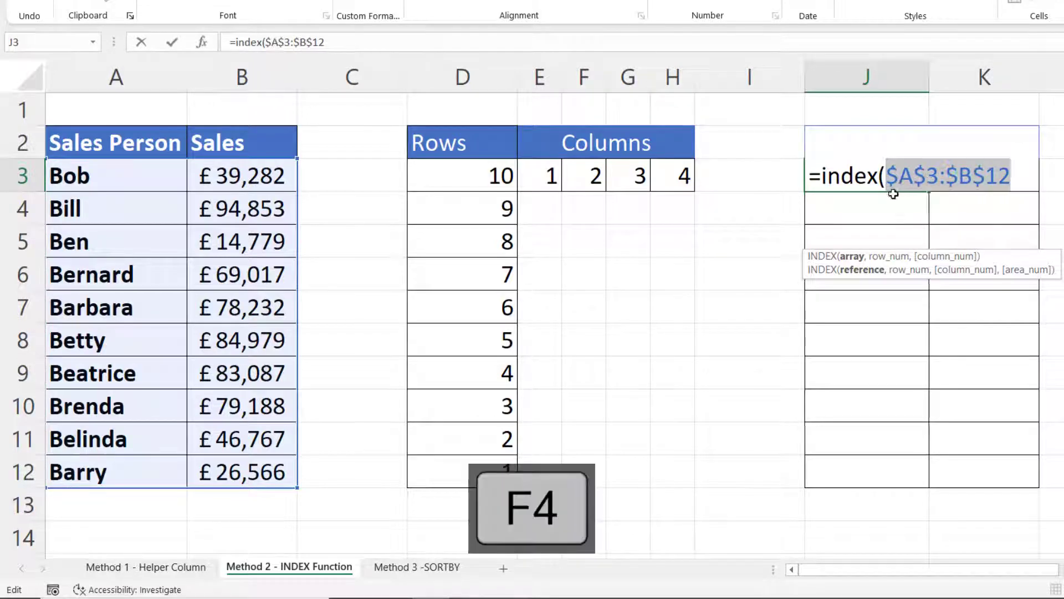
left_click(1018, 175)
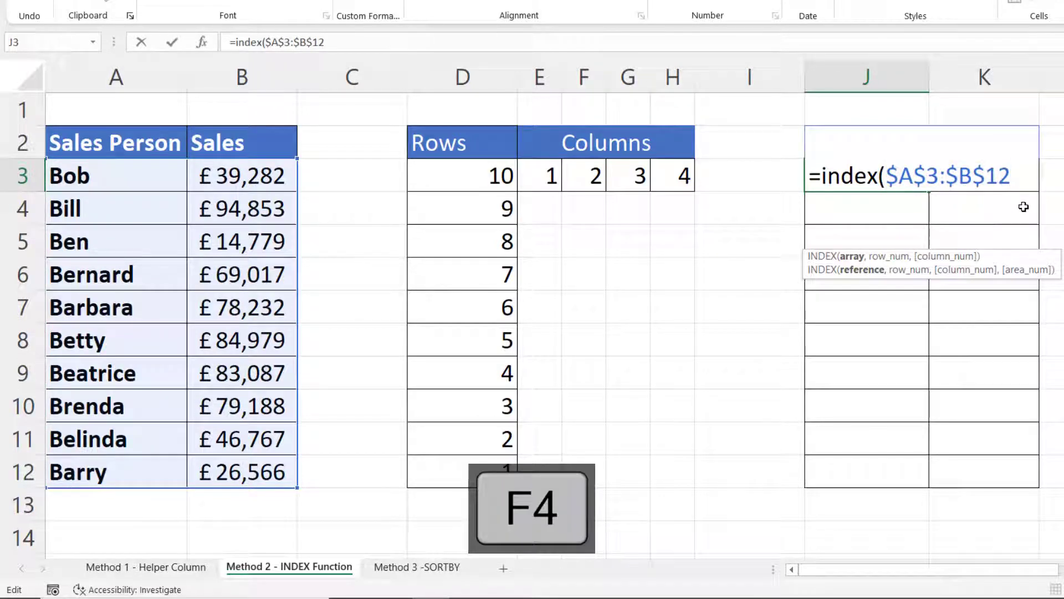
type(",rows")
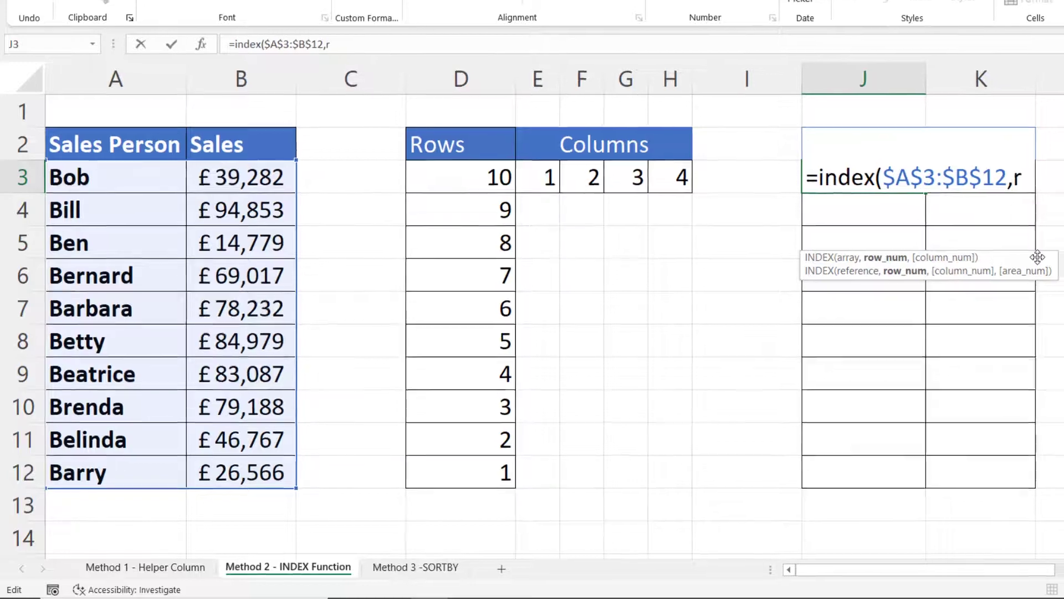
type("(")
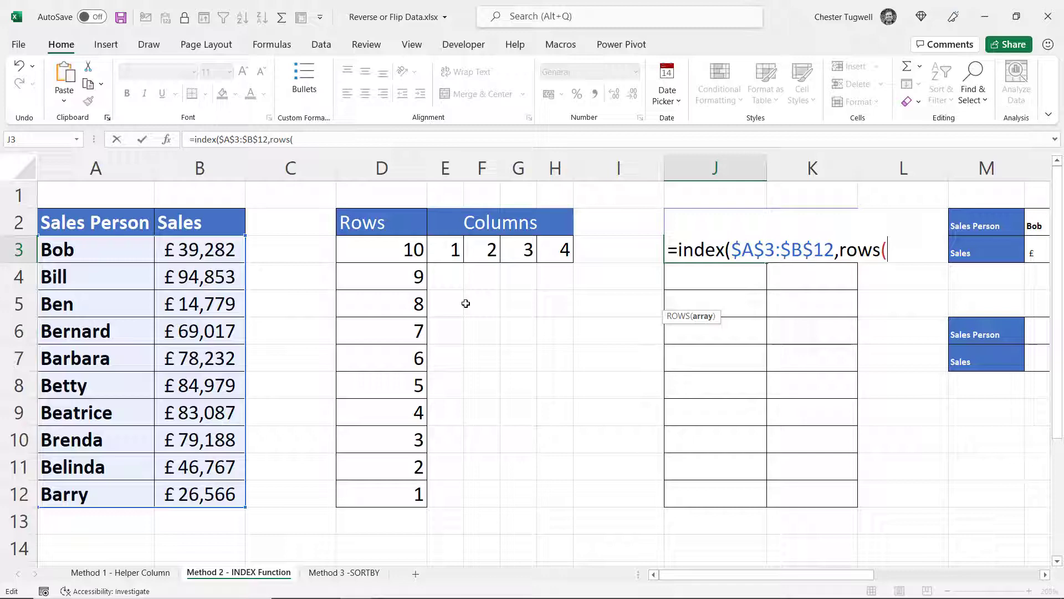
Add ROWS(A3:$A$12) as the row argument and start the COLUMNS argument
left_click_drag(104, 249, 155, 493)
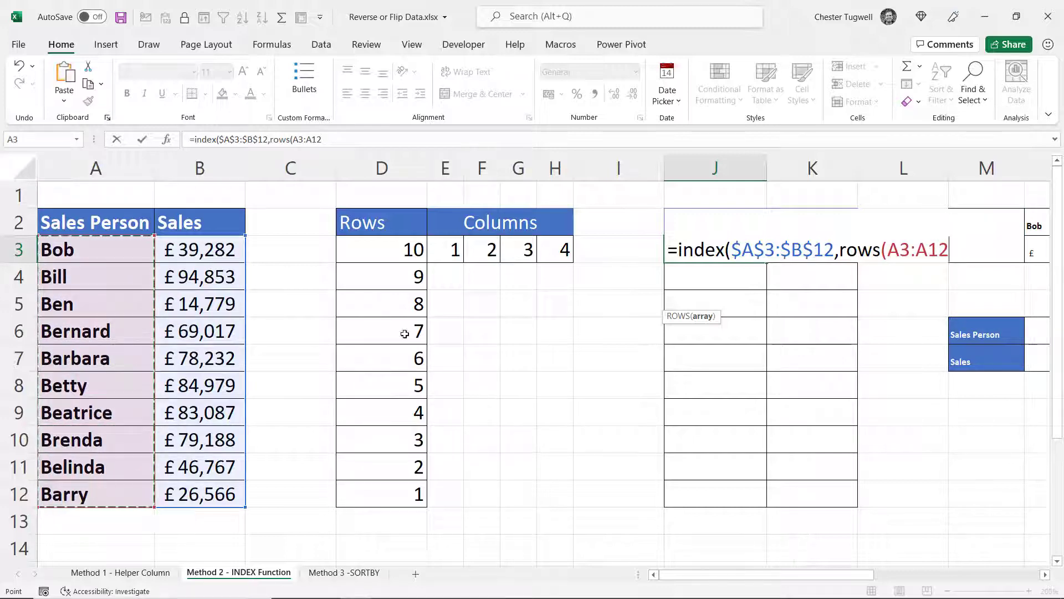
left_click(930, 254)
key("F4")
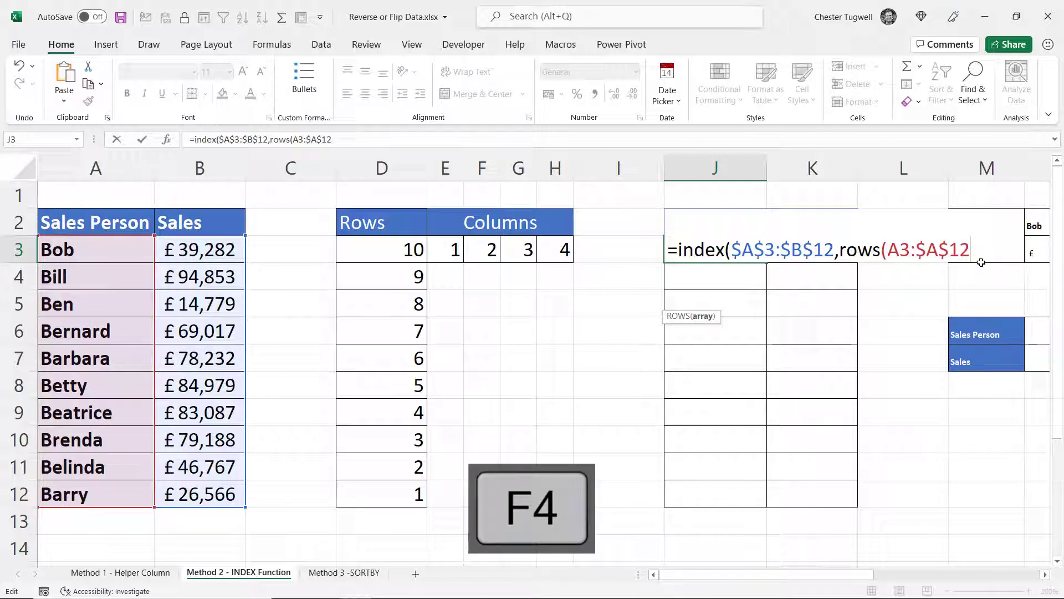
type("),")
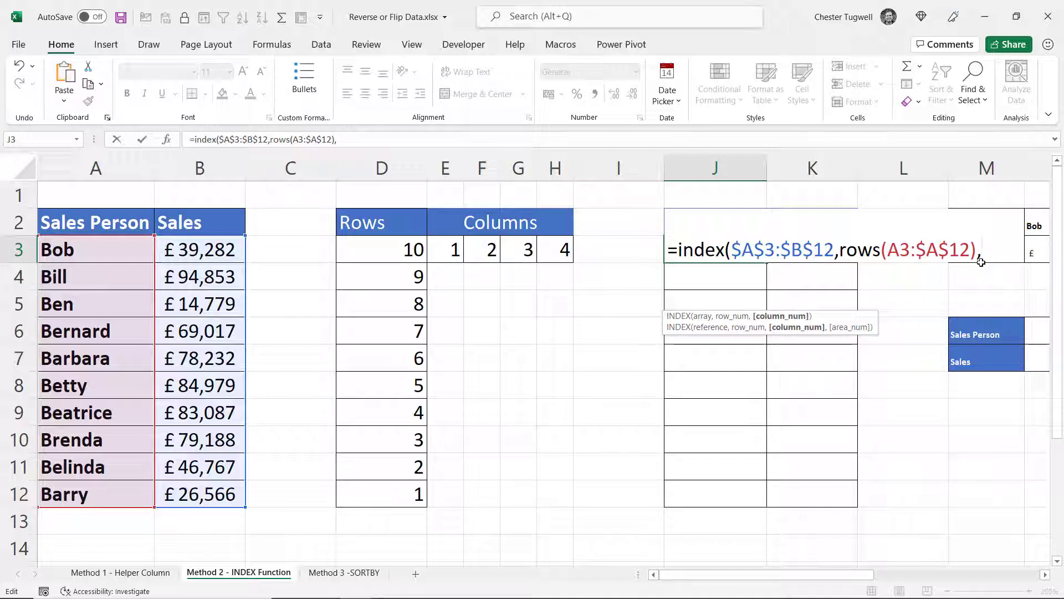
type("c")
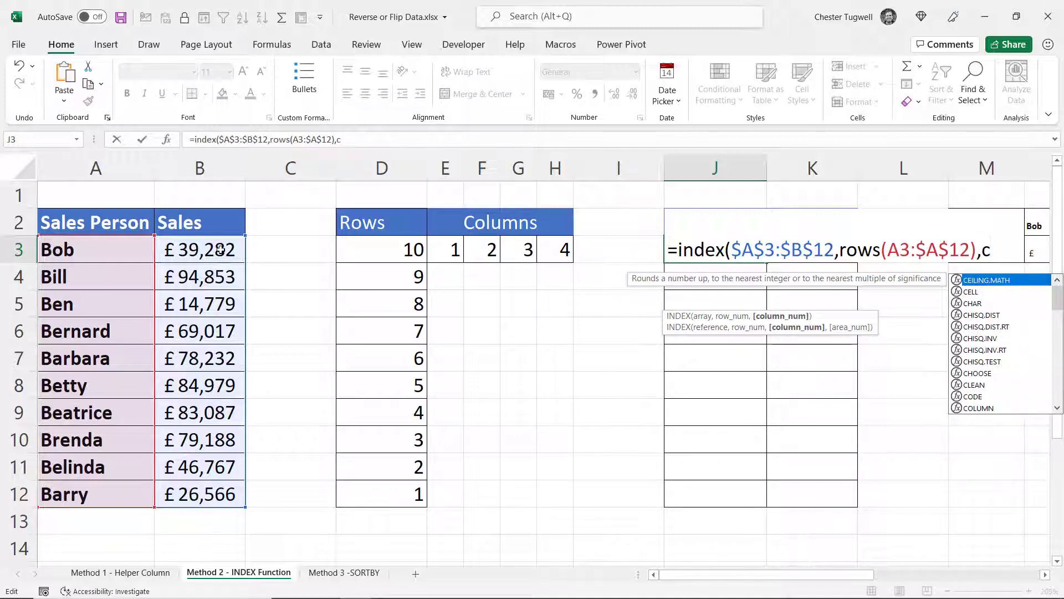
type("olumn")
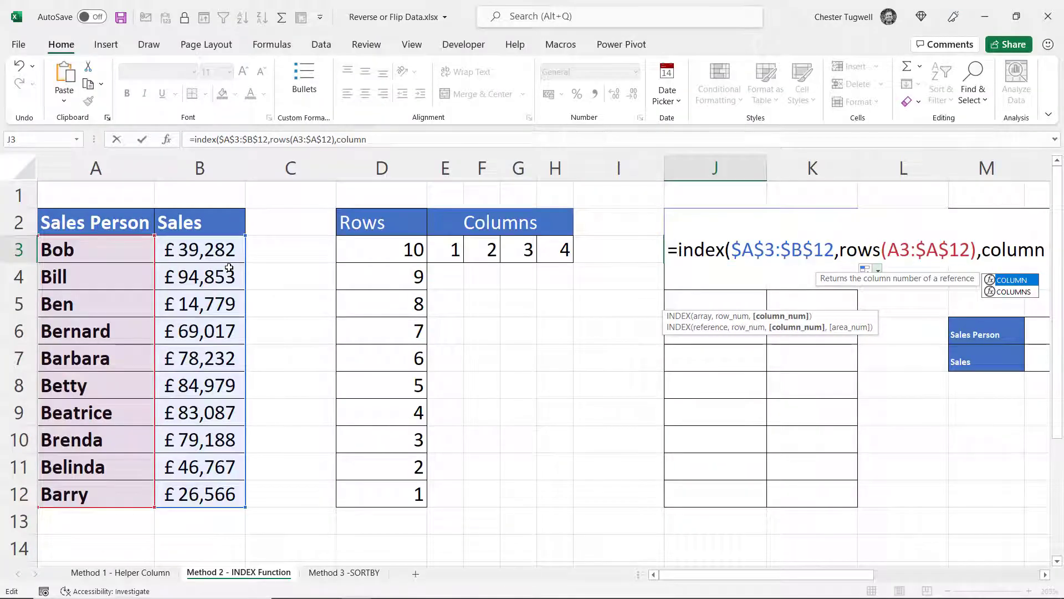
type("s(")
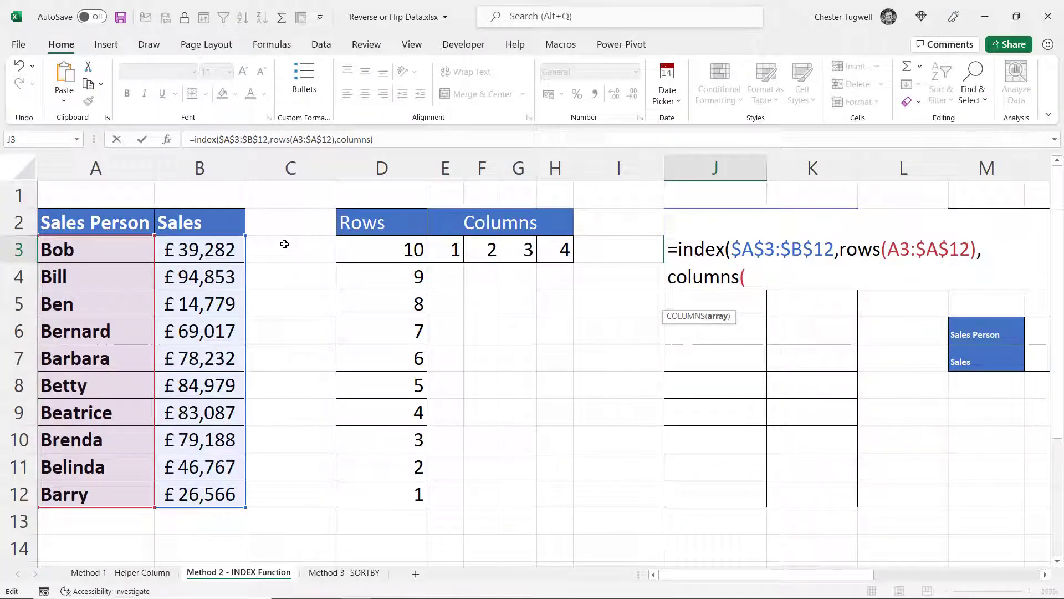
Finish with COLUMNS($A$3:A3) and close all parentheses of the INDEX formula
left_click(102, 251)
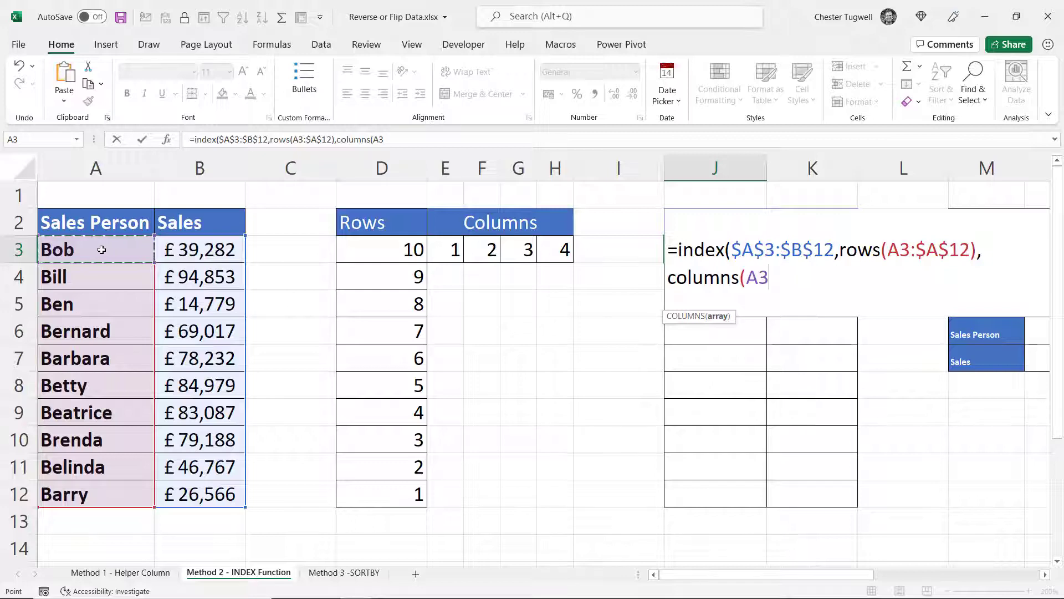
key("F8")
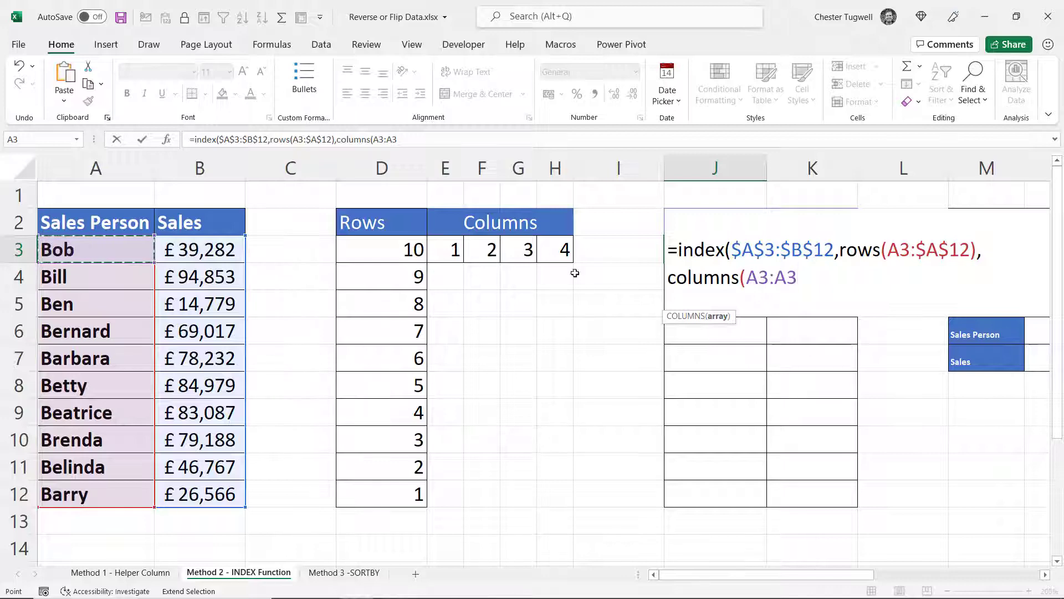
double_click(764, 278)
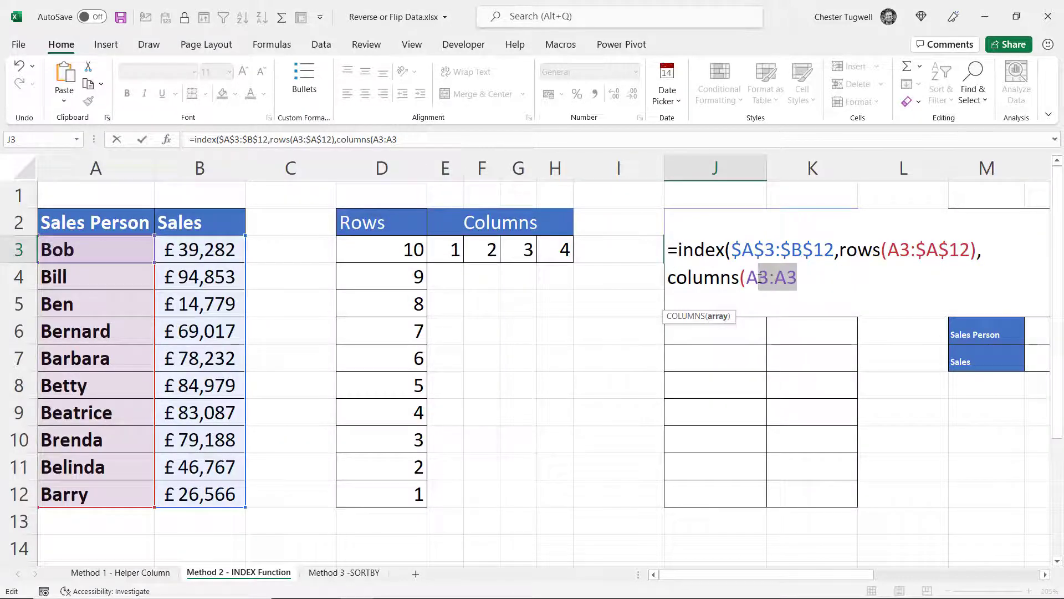
left_click(762, 278)
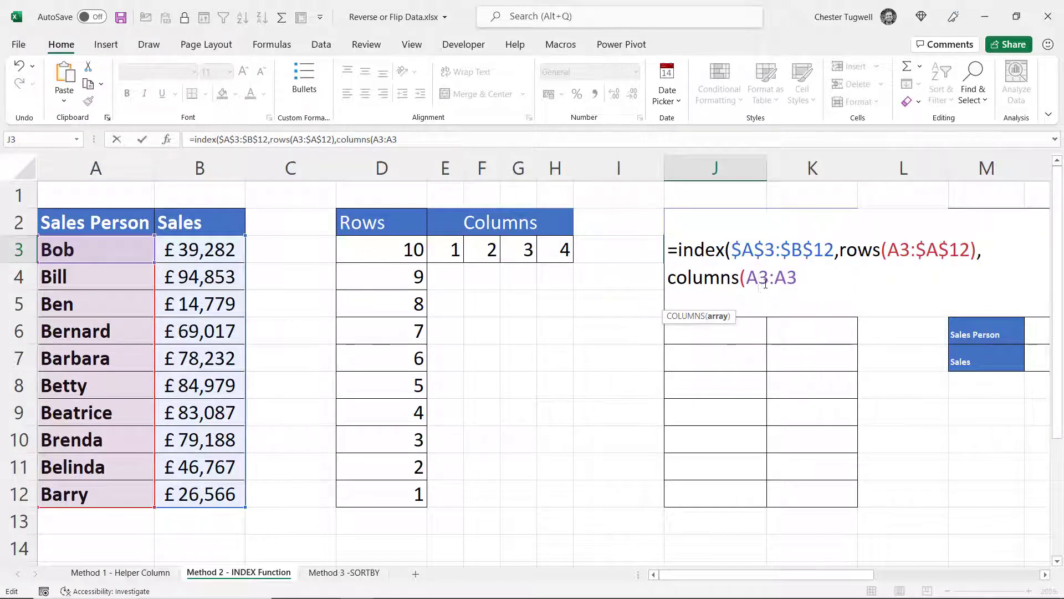
key("F4")
left_click(856, 286)
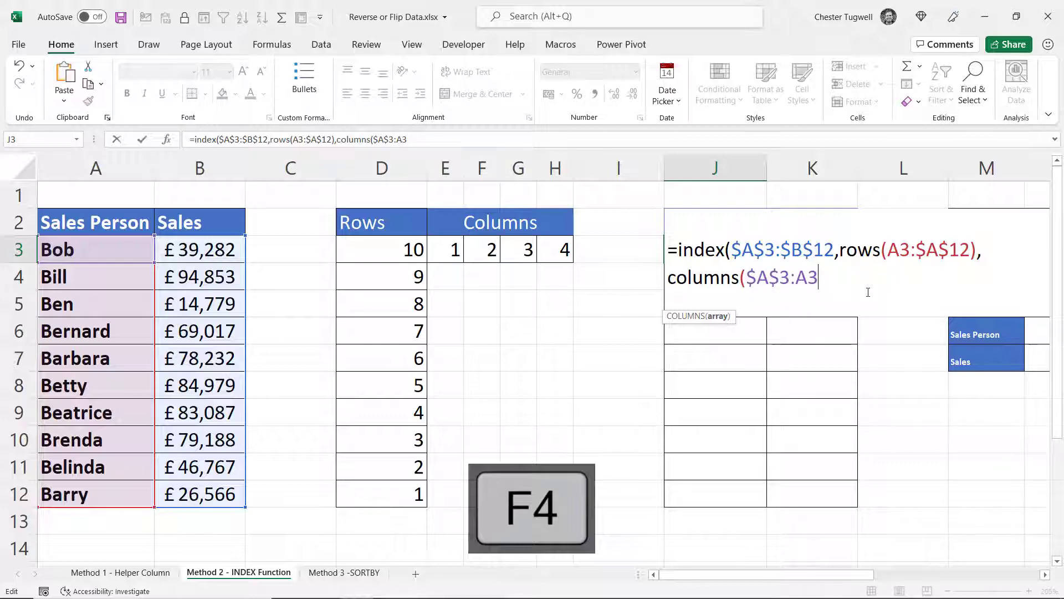
type("))")
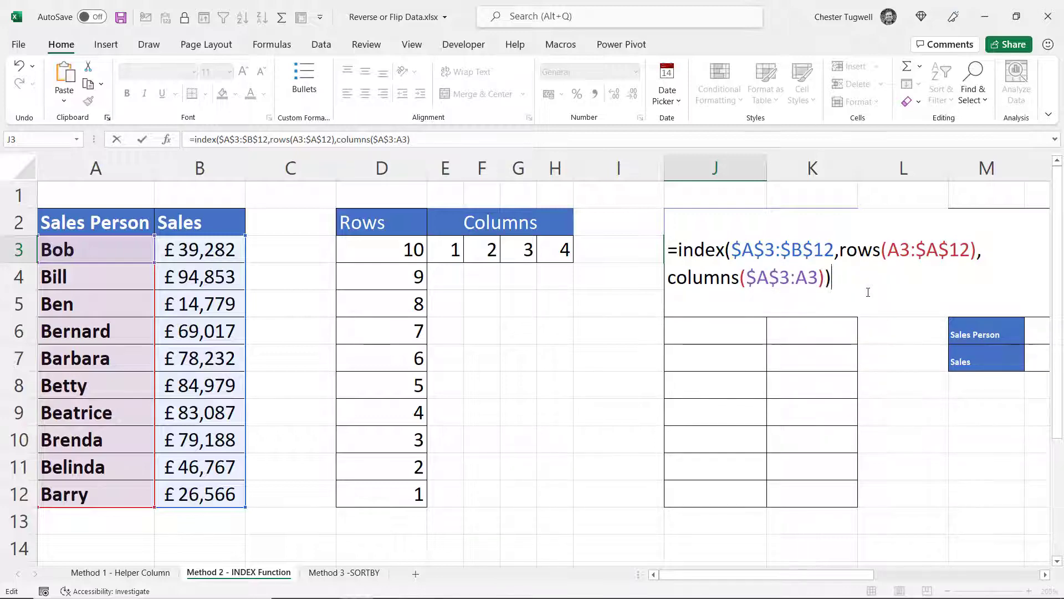
Commit the J3 formula and copy it across J3:K12, listing Barry through Bob
key("Return")
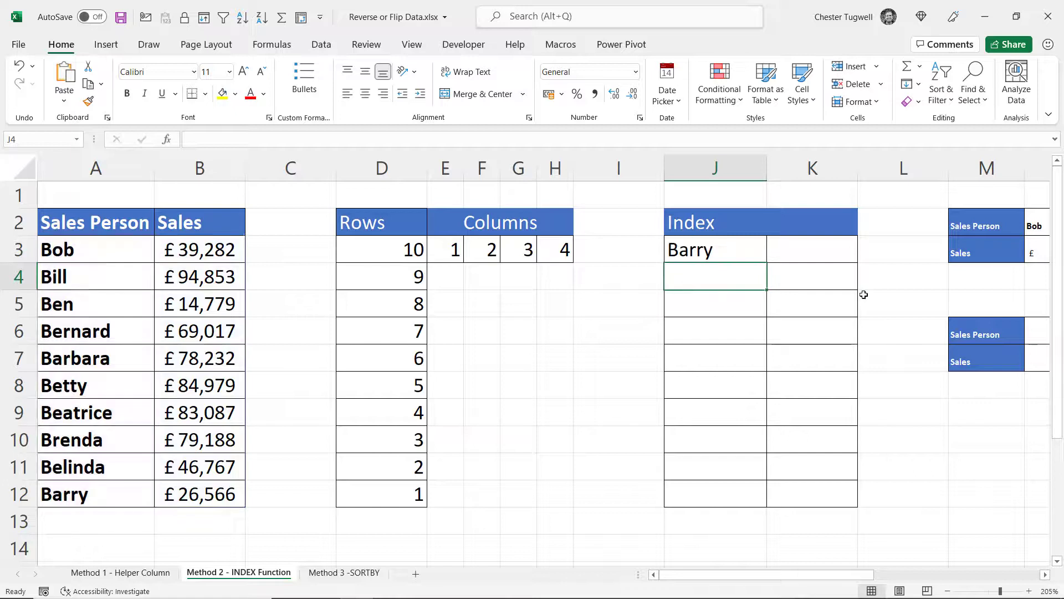
left_click(748, 252)
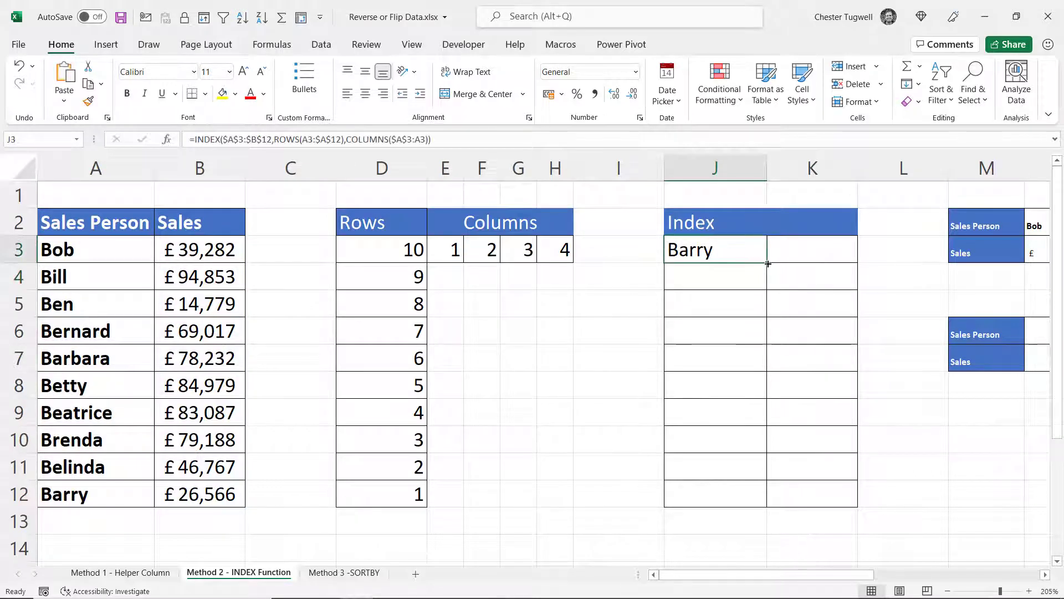
left_click_drag(767, 263, 852, 502)
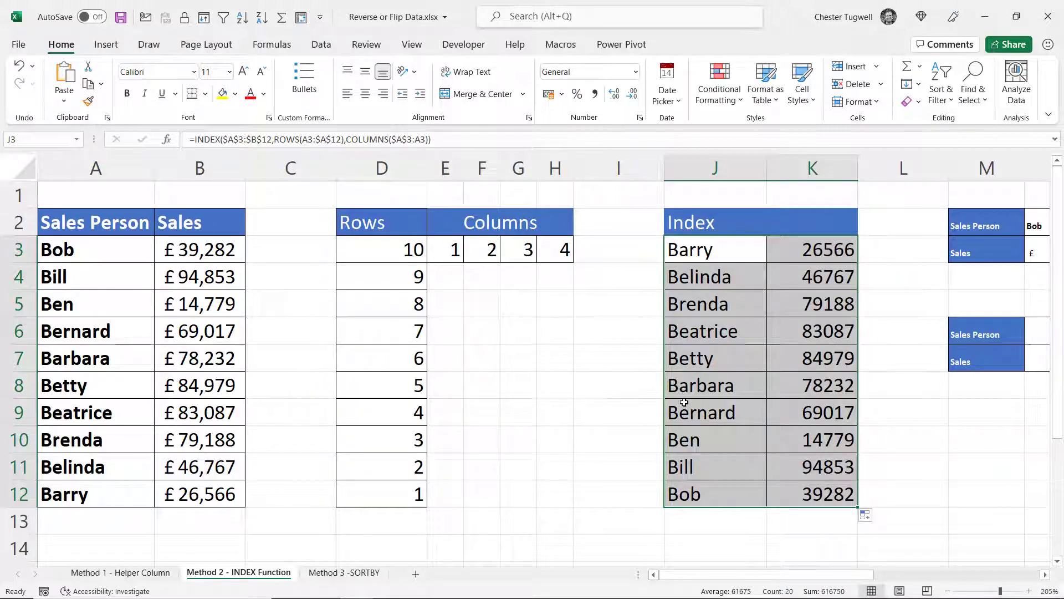
left_click(1037, 331)
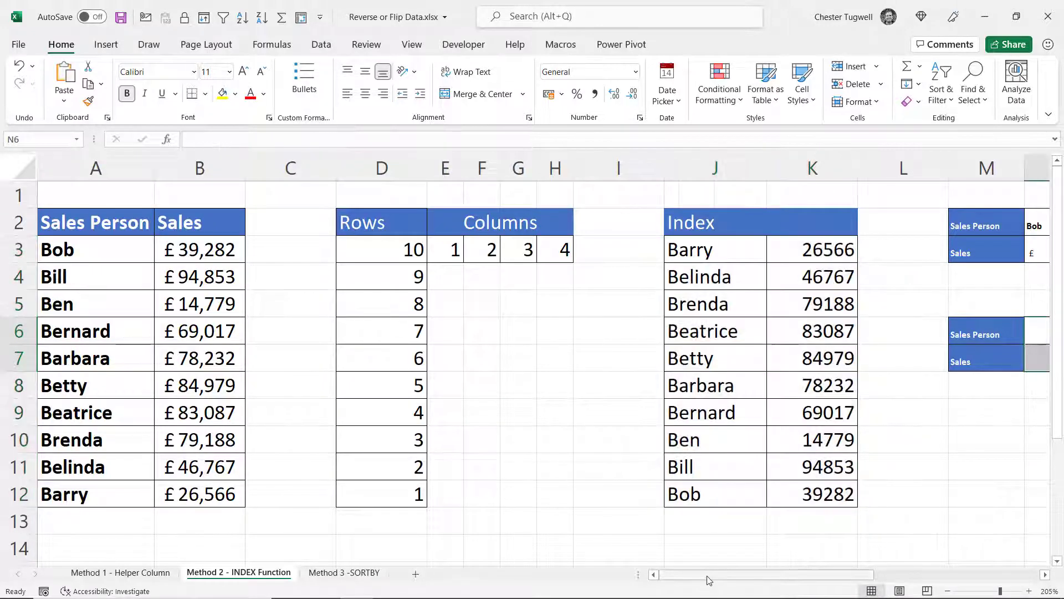
Start =INDEX($N$2:$W$3 in N6 with the horizontal table locked as the array
left_click_drag(707, 580, 881, 549)
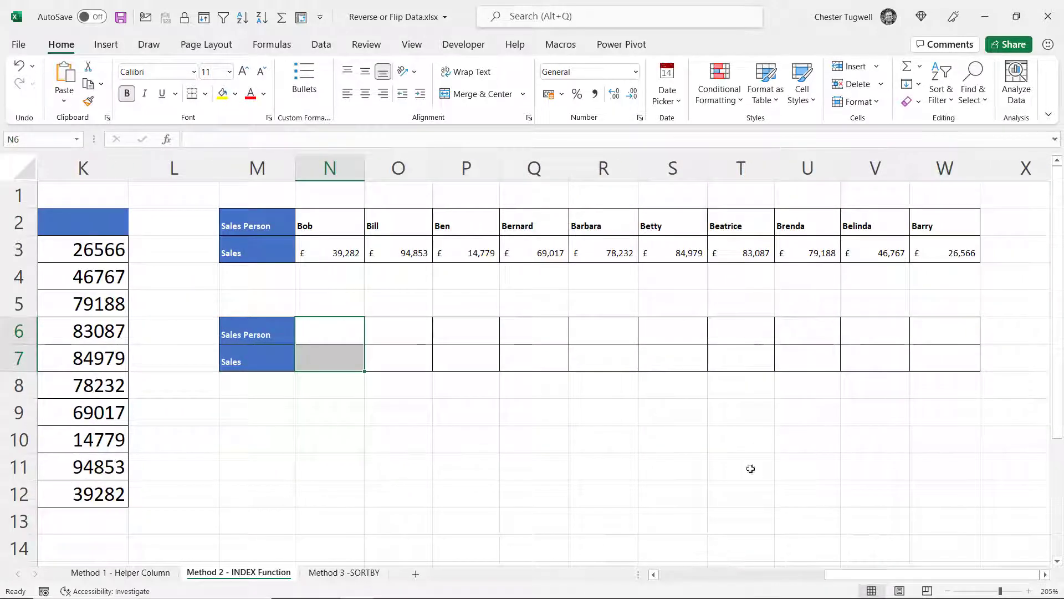
left_click(348, 337)
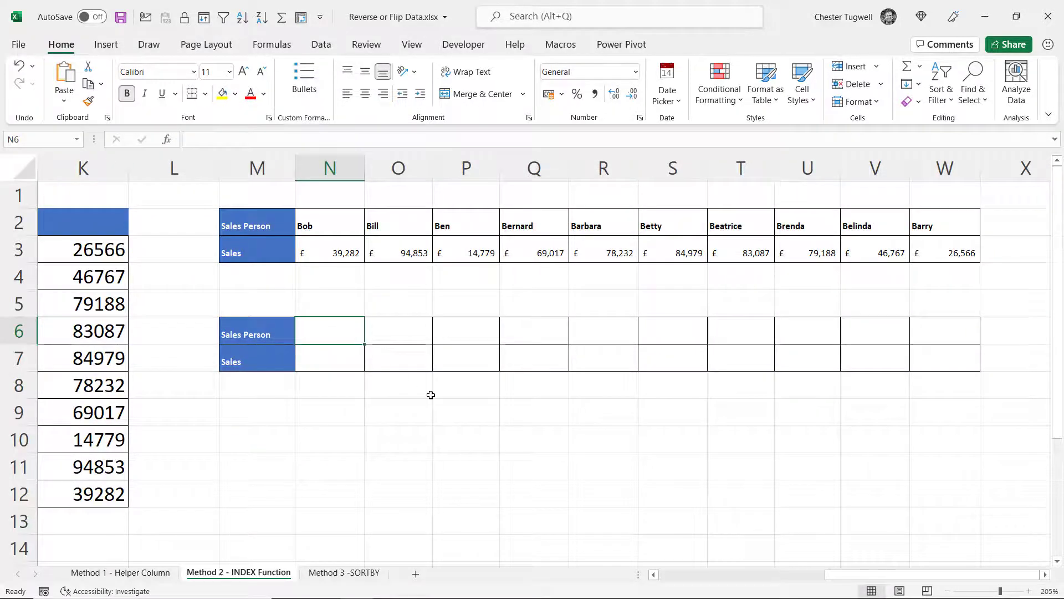
type("=INDEX")
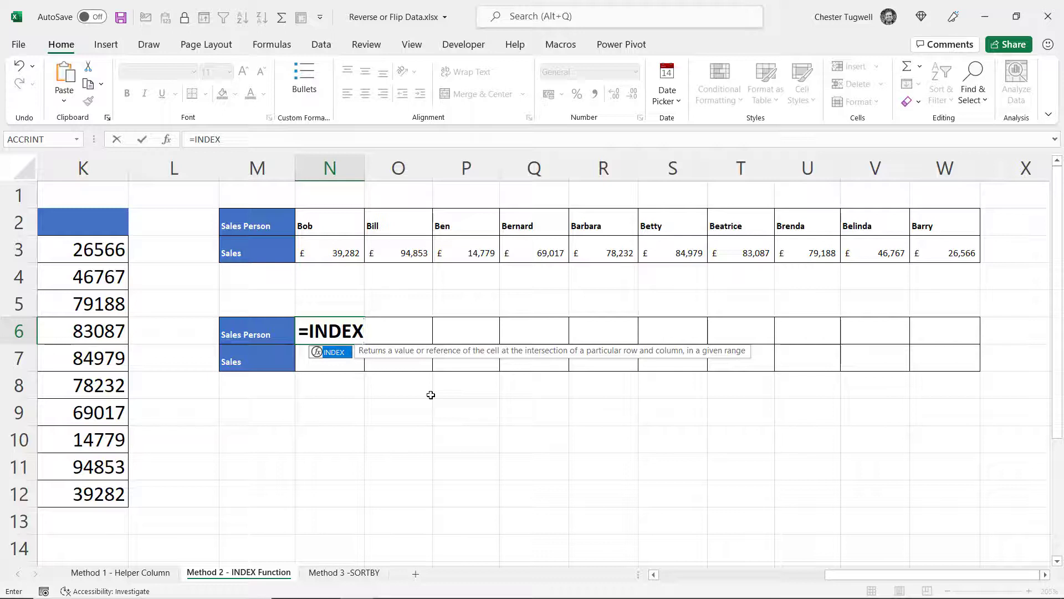
type("(")
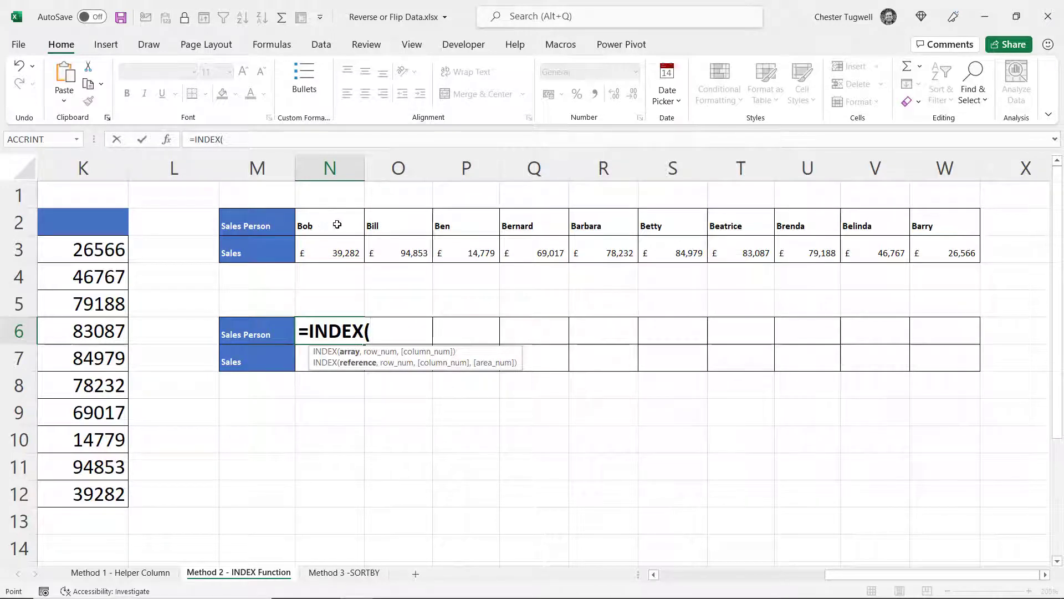
left_click_drag(339, 221, 936, 249)
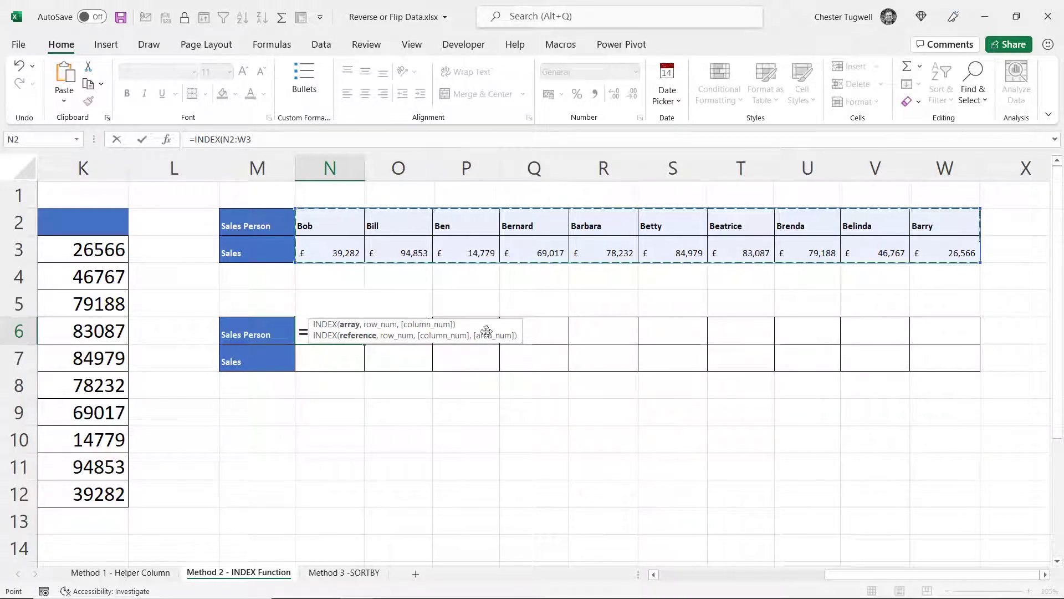
left_click_drag(481, 351, 474, 381)
left_click_drag(430, 332, 370, 333)
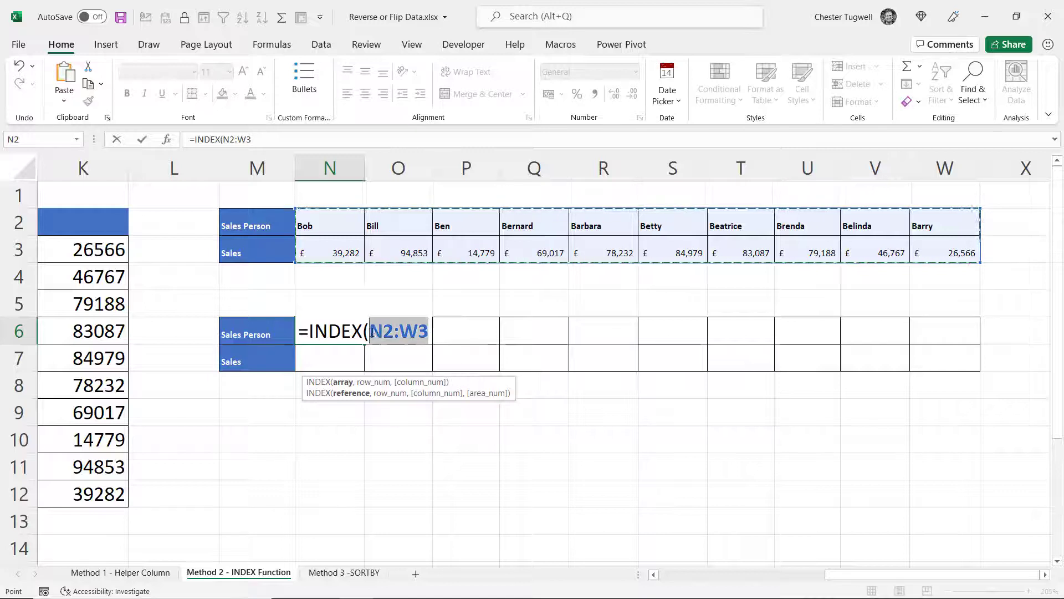
key("F4")
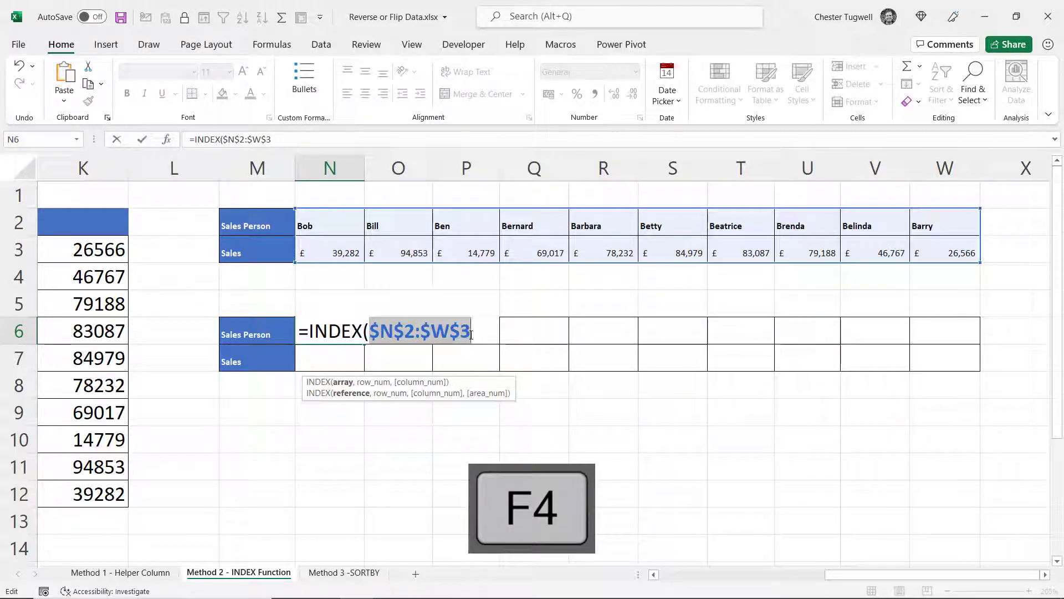
key("Right")
Add ROWS($N$2:N2) as the row argument
type(",RO")
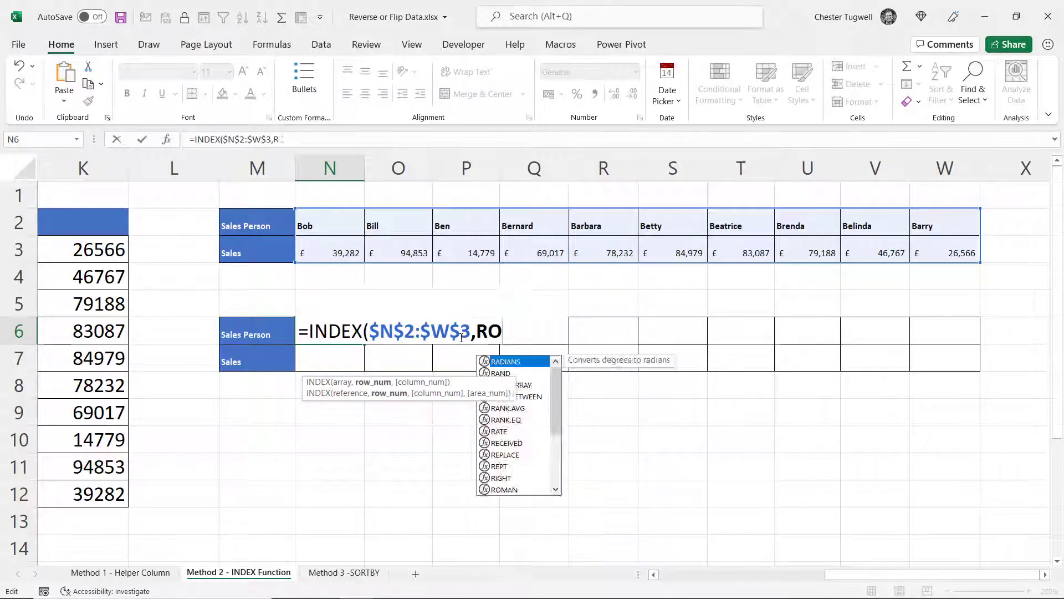
type("WS(")
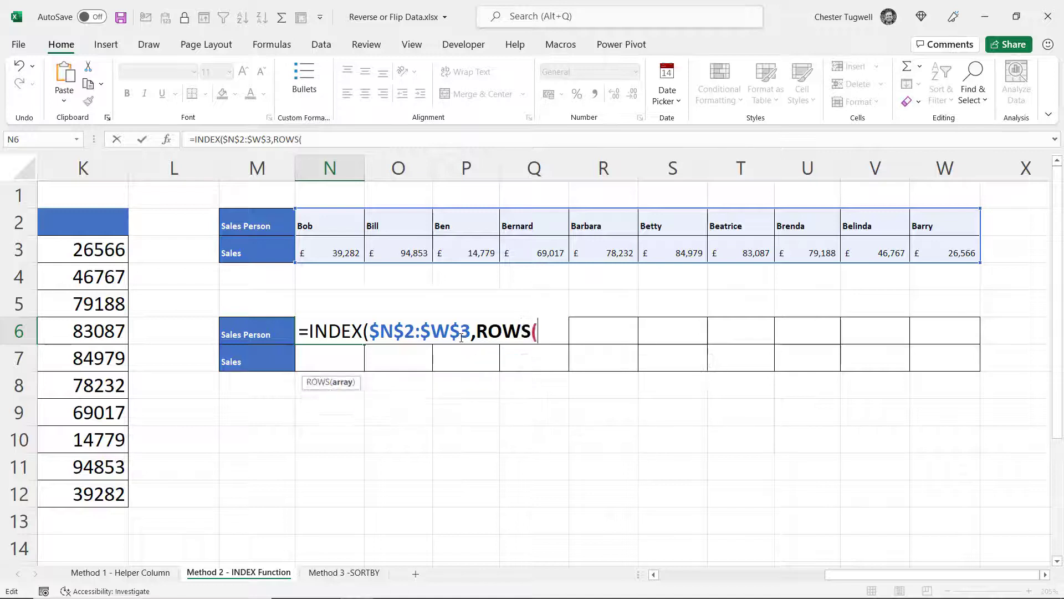
left_click(336, 222)
key("F8")
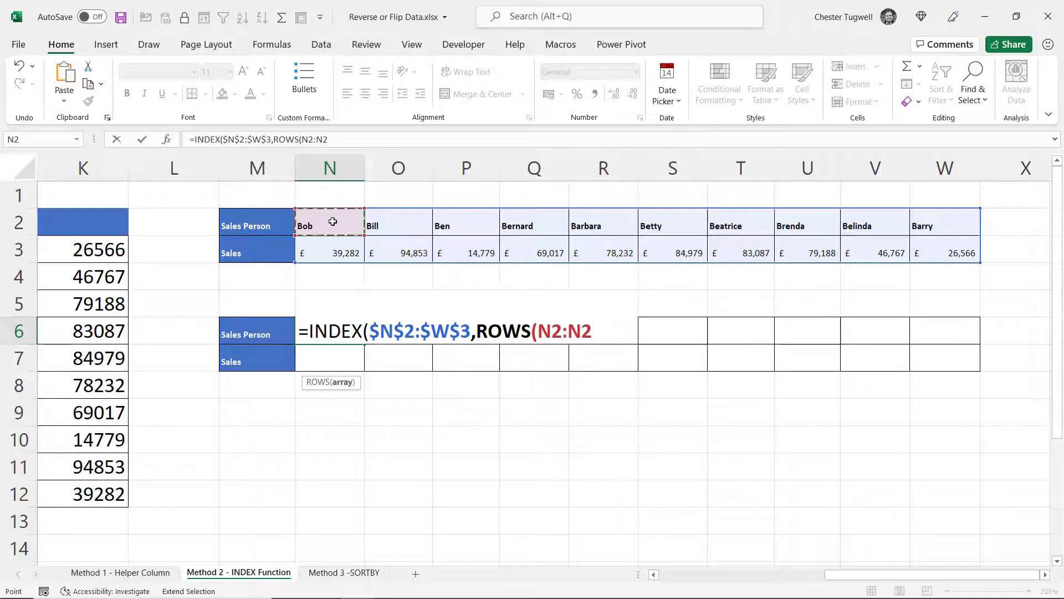
left_click(584, 326)
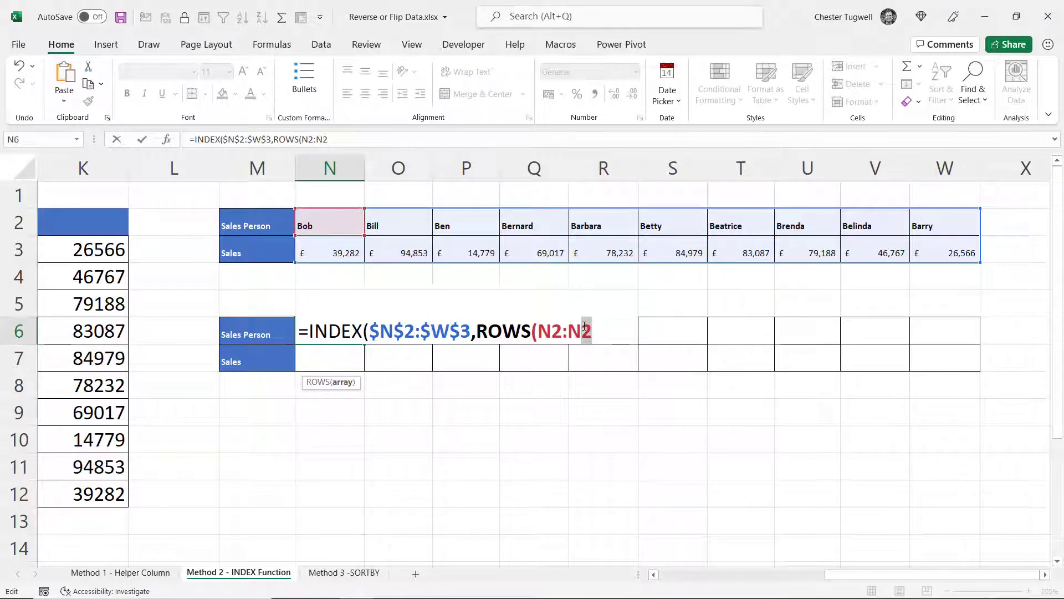
left_click(585, 331)
key("F4")
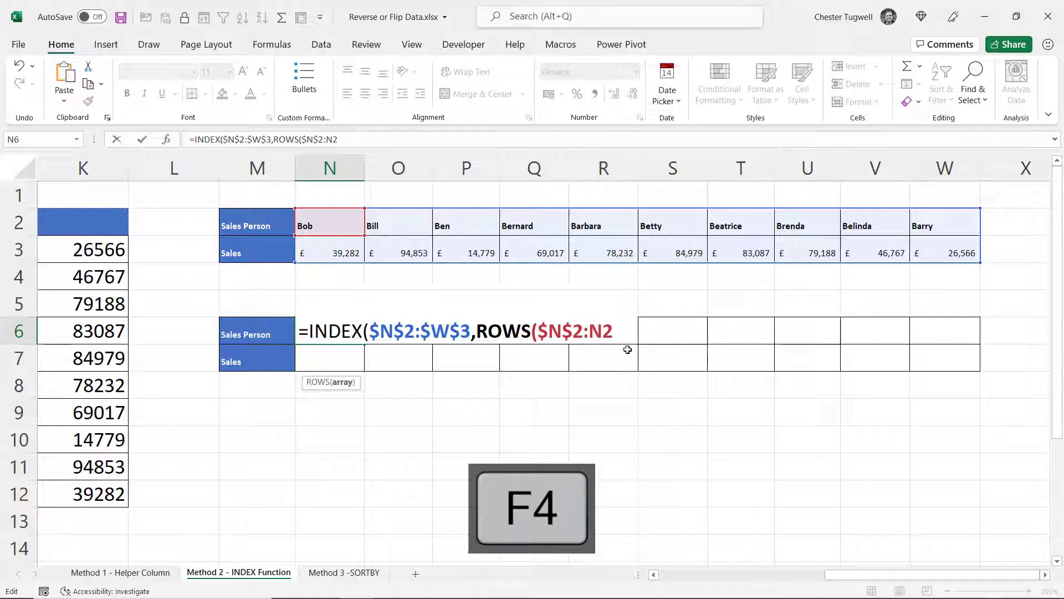
Add COLUMNS(N2:$W$2), commit the formula, and fill it through N6:W7
type("),COLU")
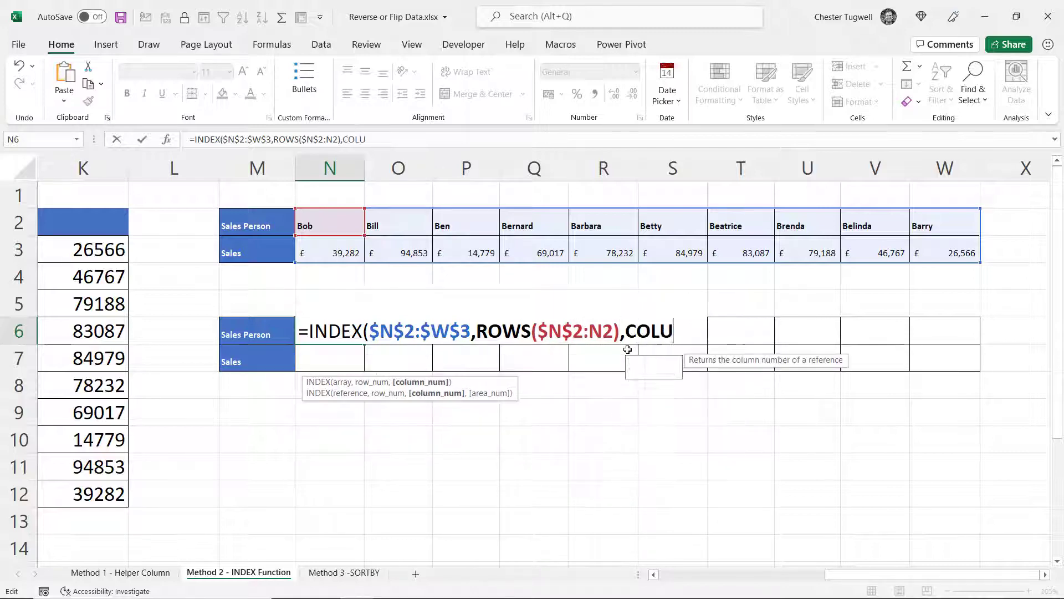
type("MNS(")
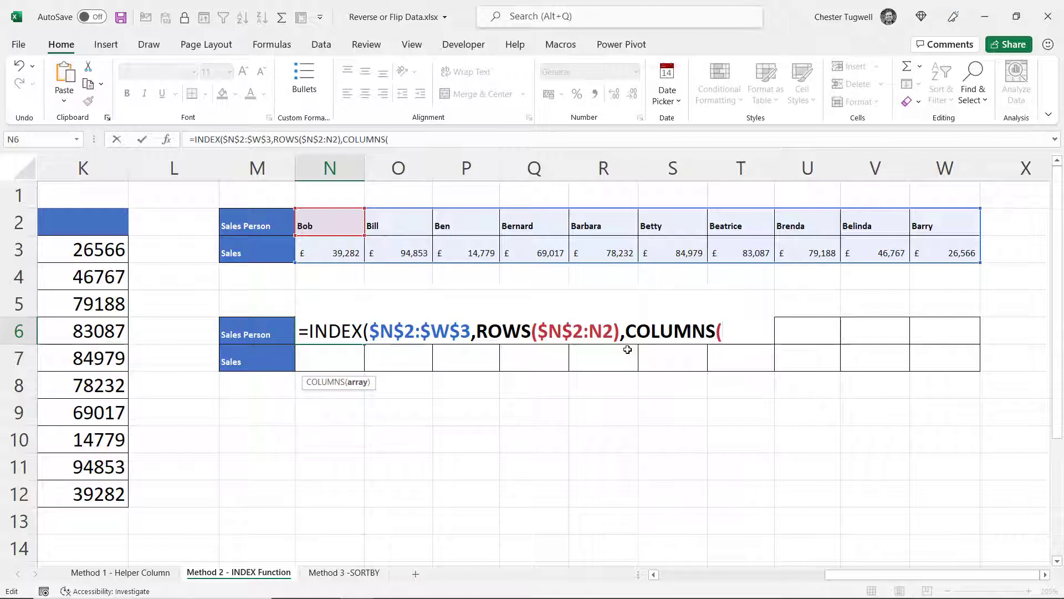
left_click_drag(352, 221, 939, 213)
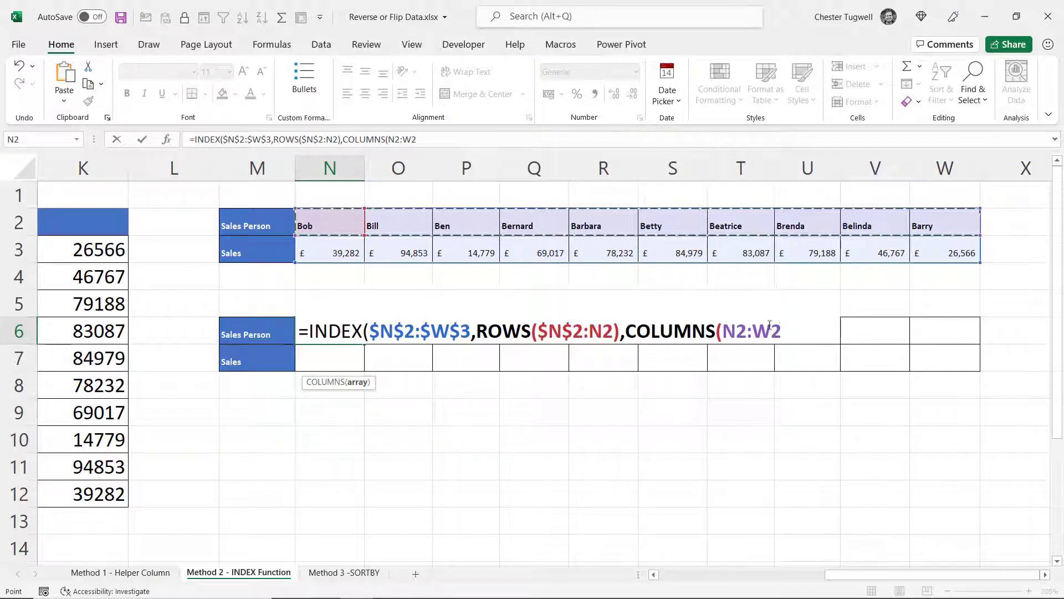
left_click(781, 337)
key("F4")
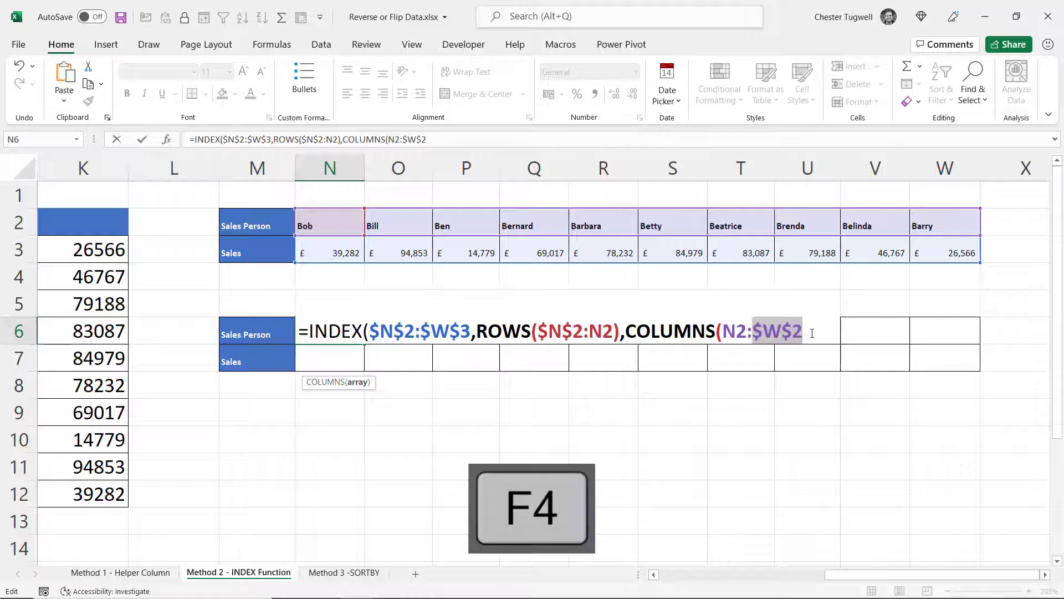
type("))")
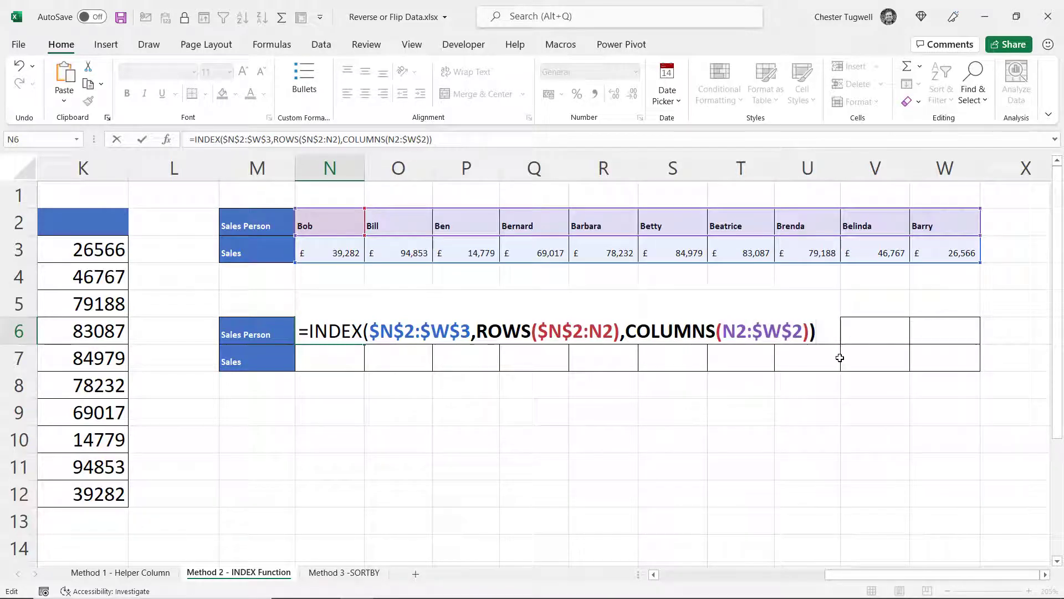
key("ctrl+Return")
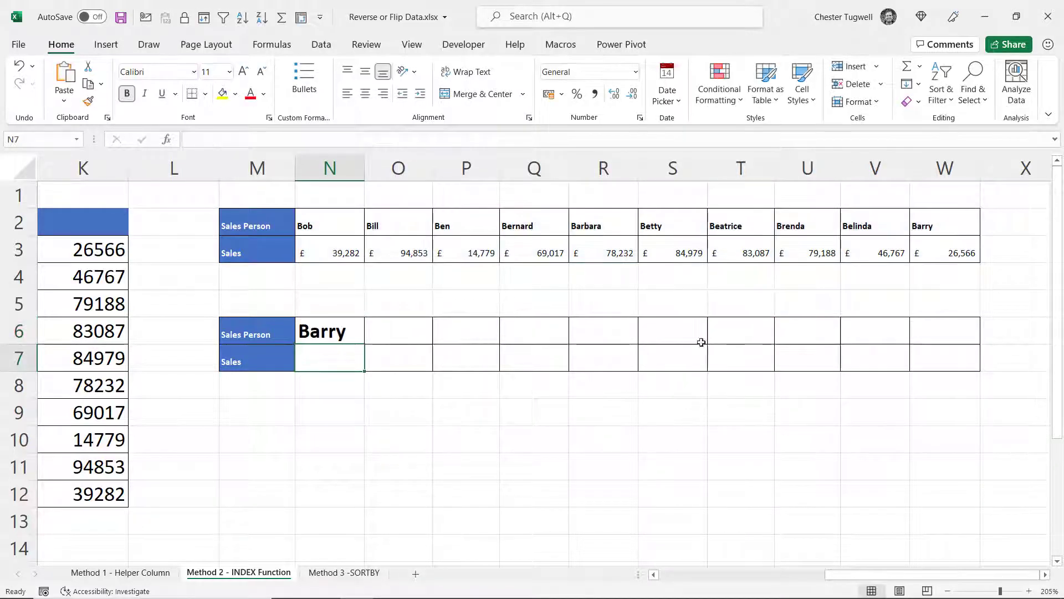
left_click_drag(364, 344, 954, 355)
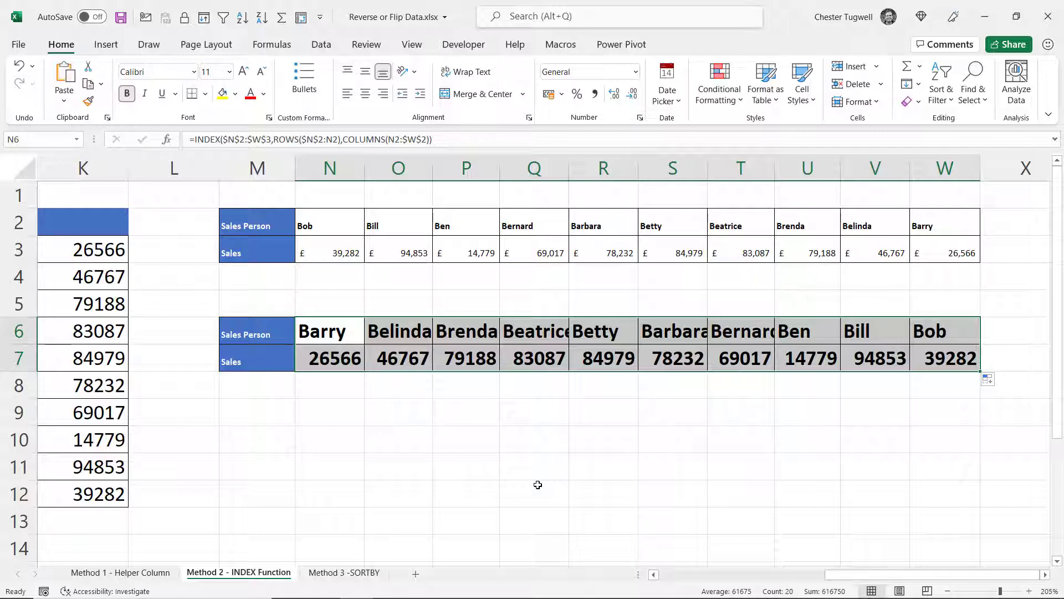
On the Method 3 - SORTBY sheet, start =SORTBY(A3:B12, in D3 with the names and sales as the array
left_click(343, 572)
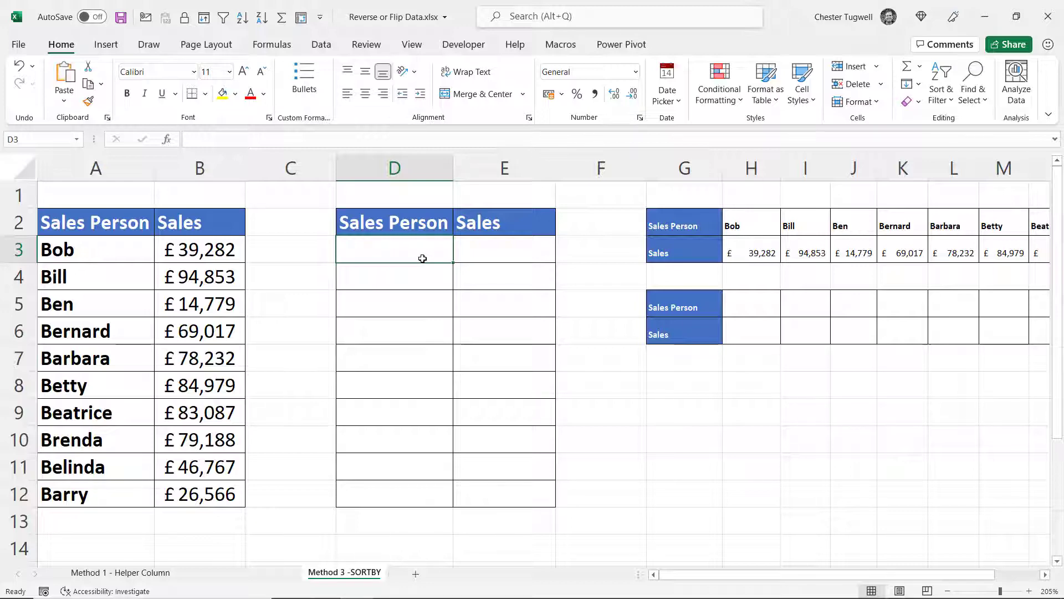
type("=SORT")
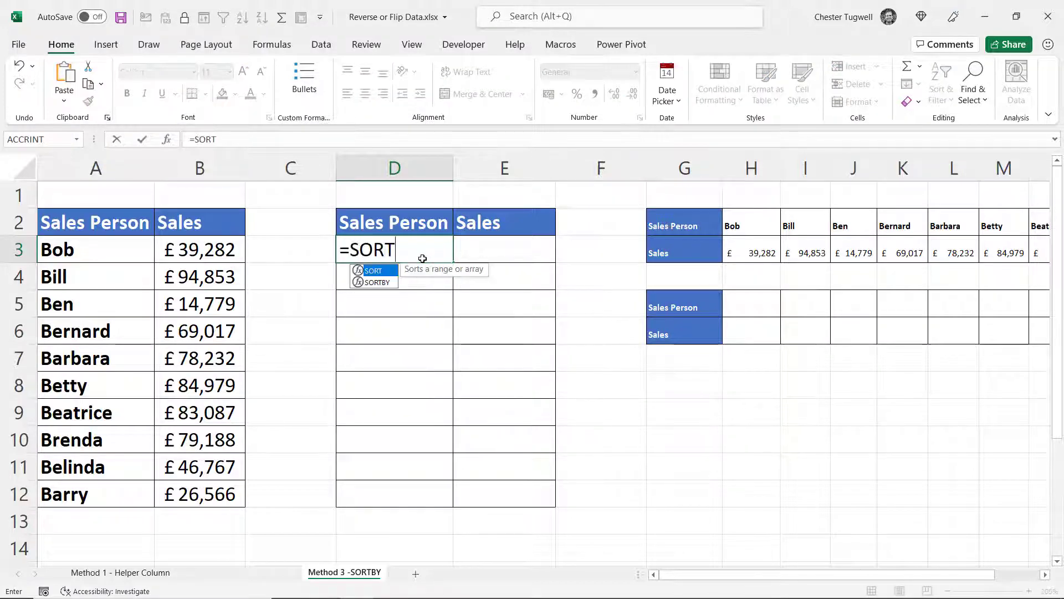
left_click(370, 282)
double_click(370, 282)
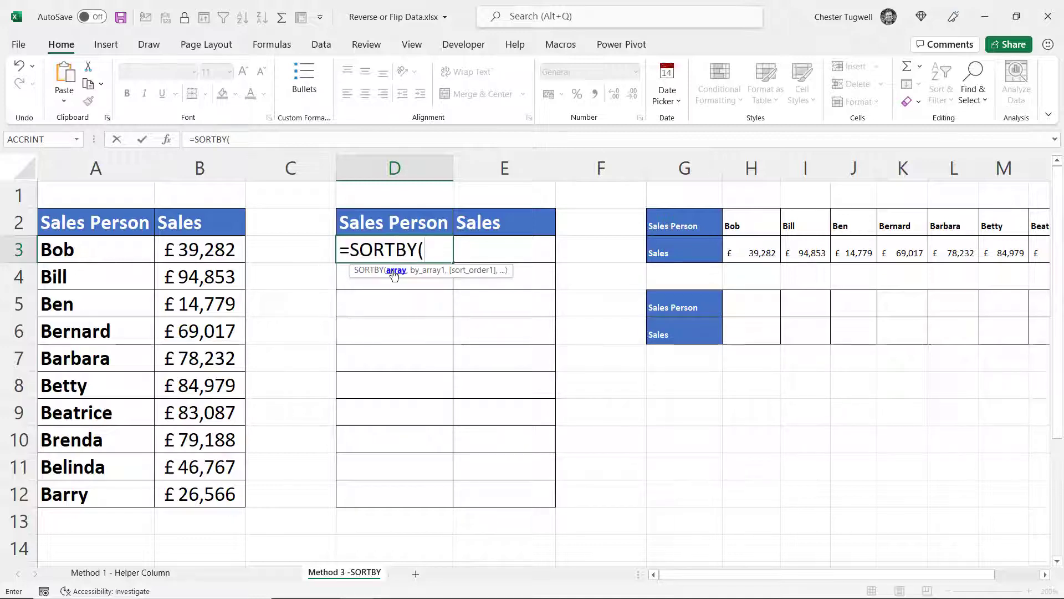
left_click_drag(109, 251, 166, 492)
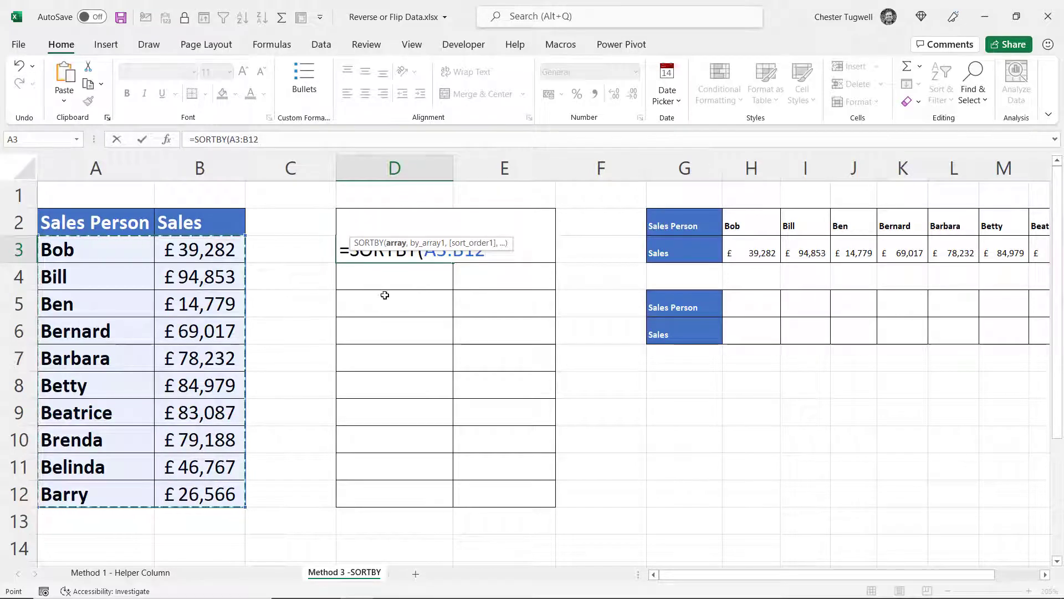
left_click_drag(448, 256, 422, 369)
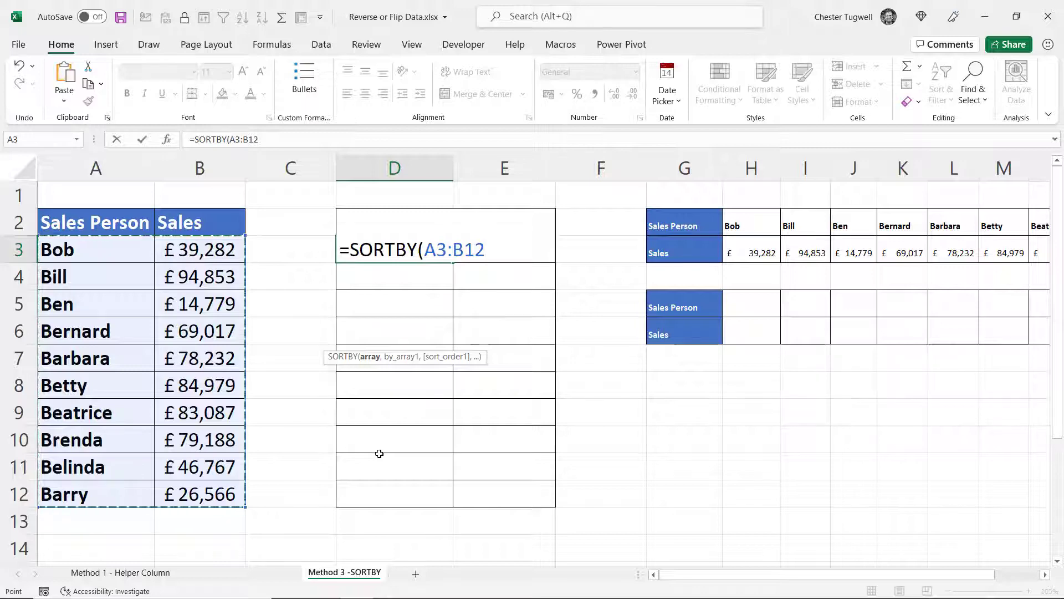
type(",")
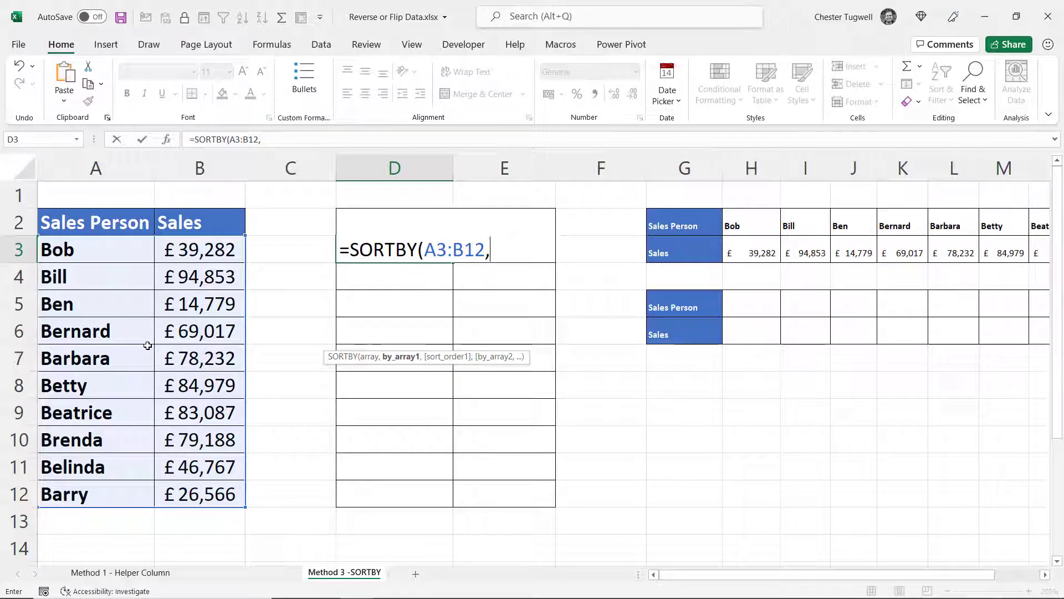
Add ROW(A3:A12) as by_array1 and preview its row numbers with F9, then undo the preview
type("R")
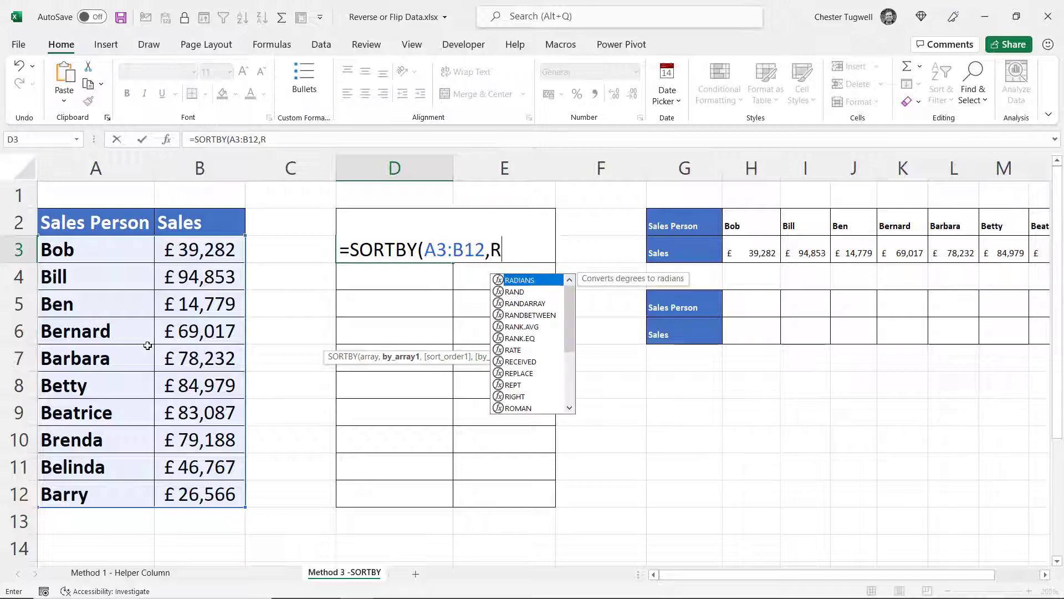
type("OW(")
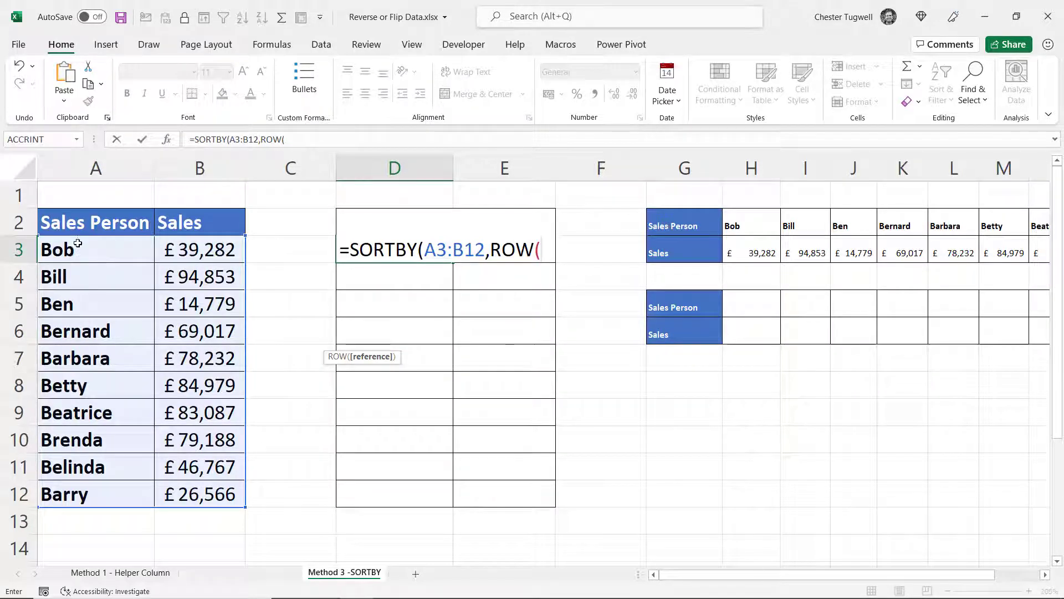
left_click_drag(95, 248, 65, 494)
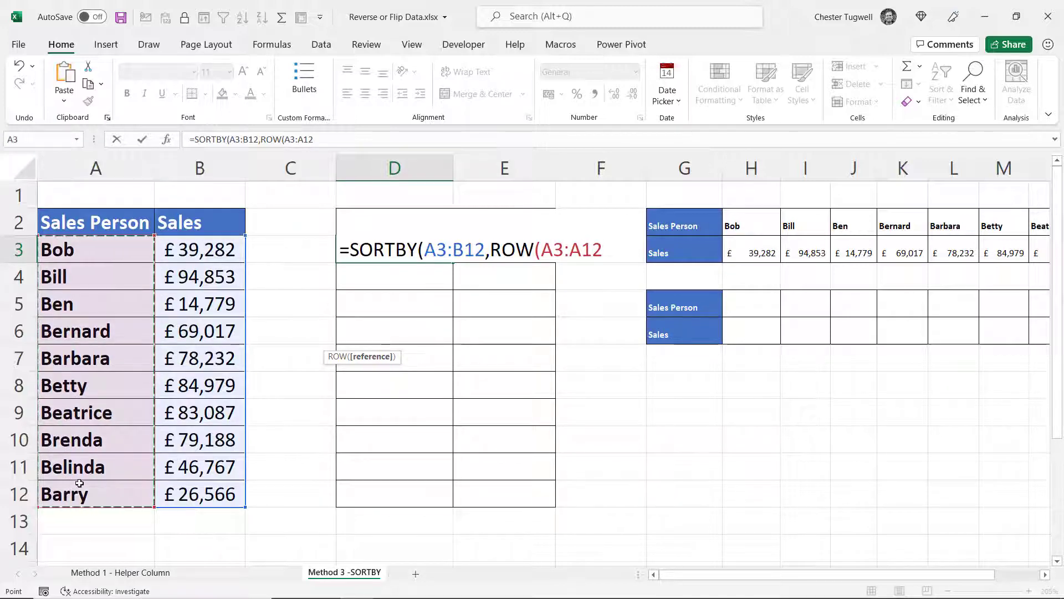
type(")")
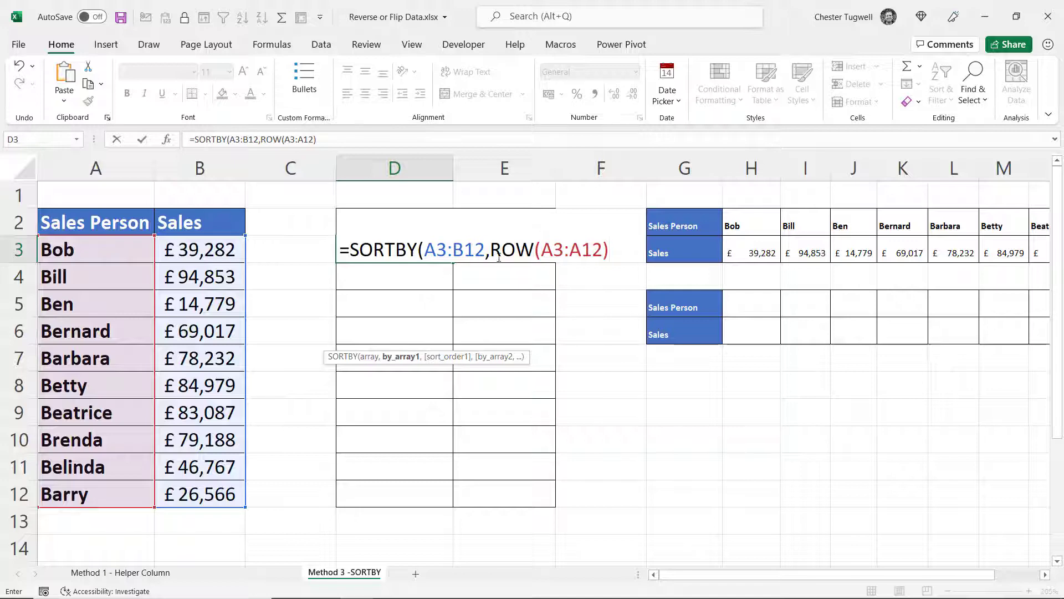
left_click_drag(490, 250, 612, 248)
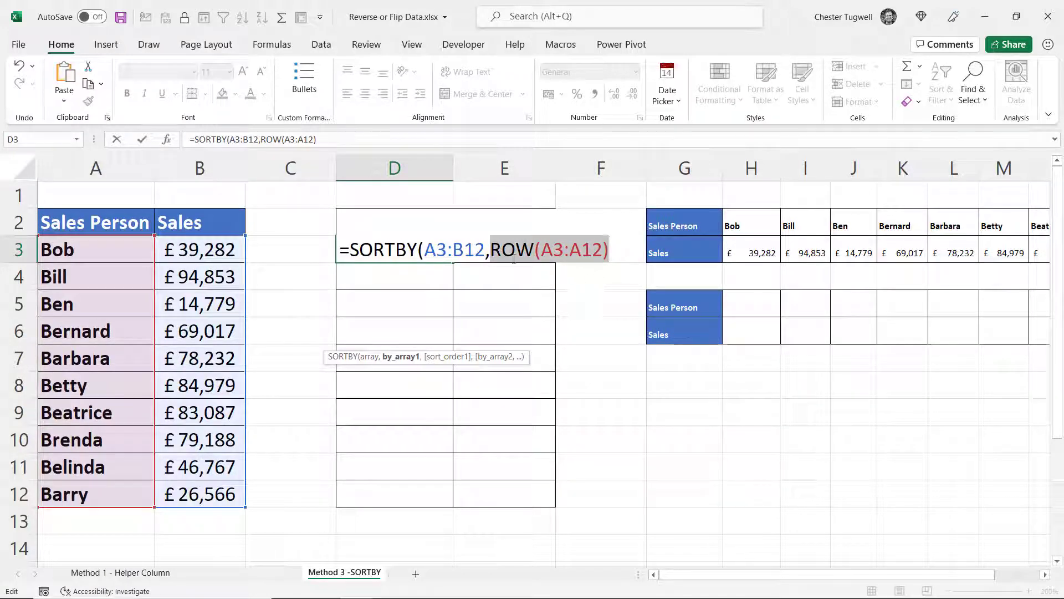
key("F9")
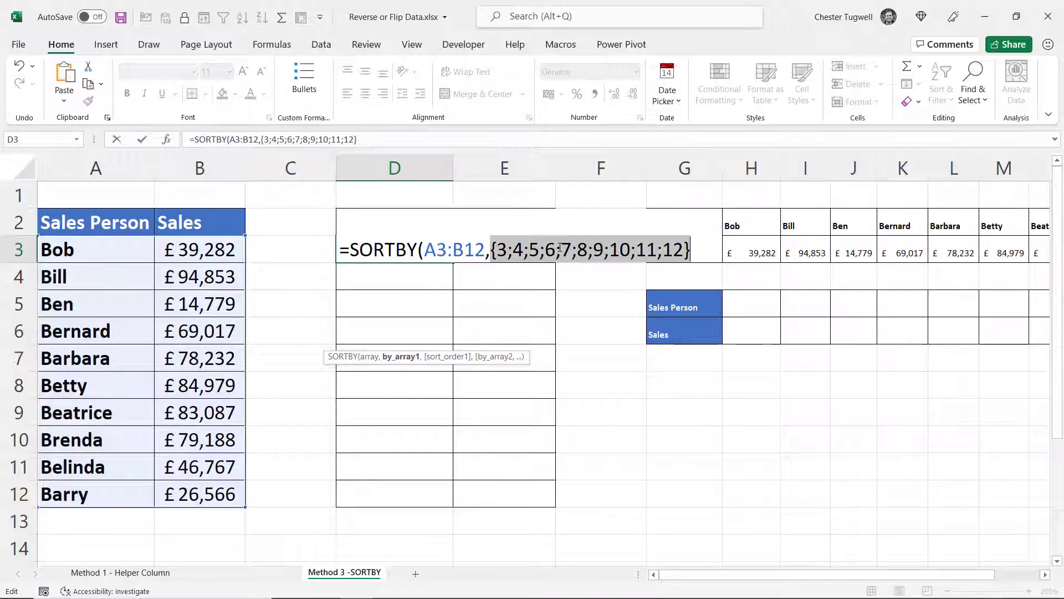
key("ctrl+z")
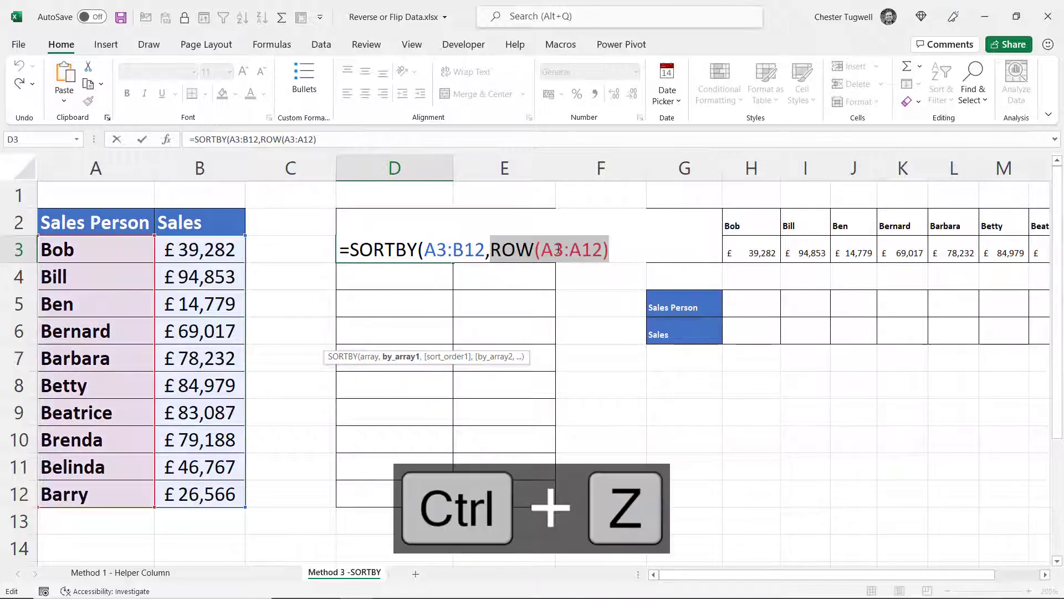
Finish the formula with -1 descending sort order and commit it in D3
left_click(619, 247)
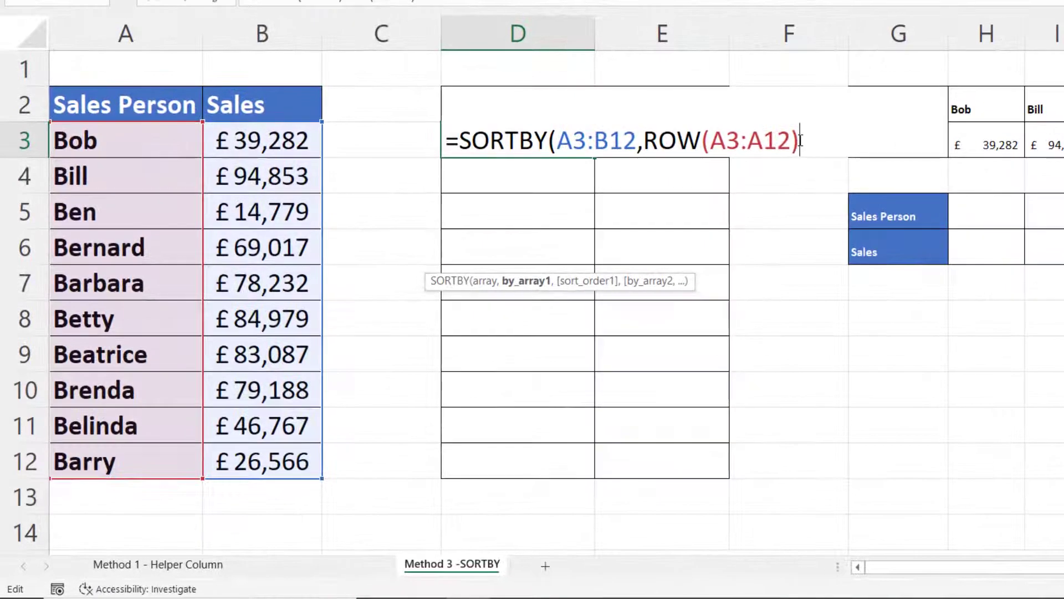
type(",")
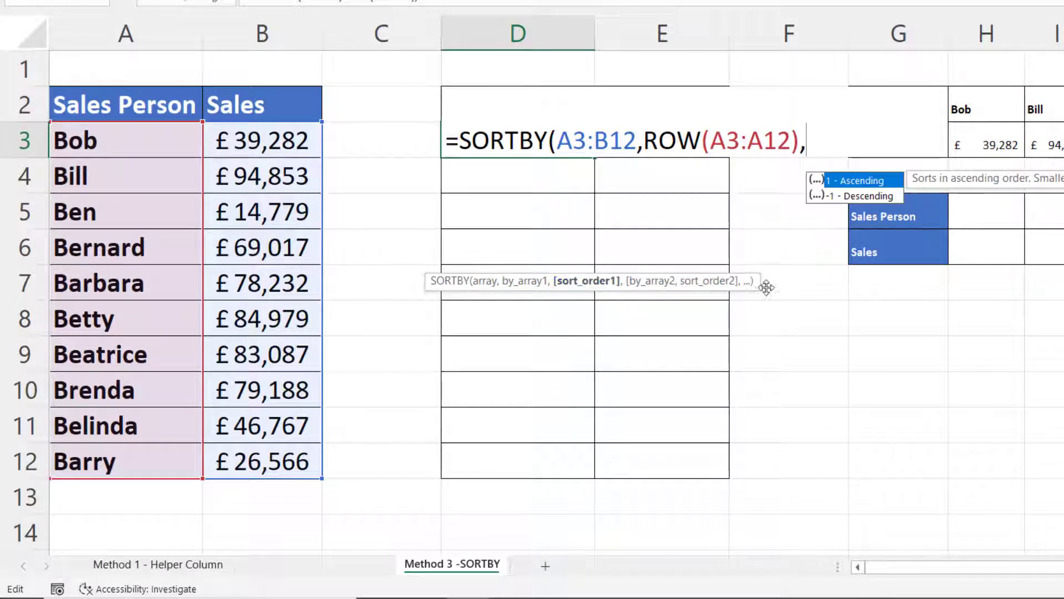
double_click(865, 200)
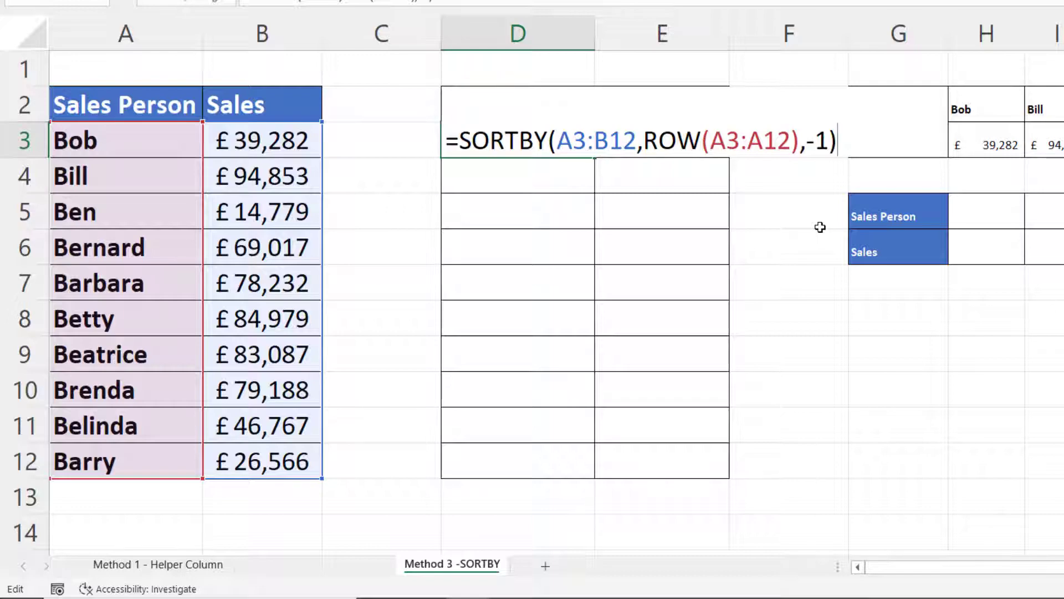
key("Return")
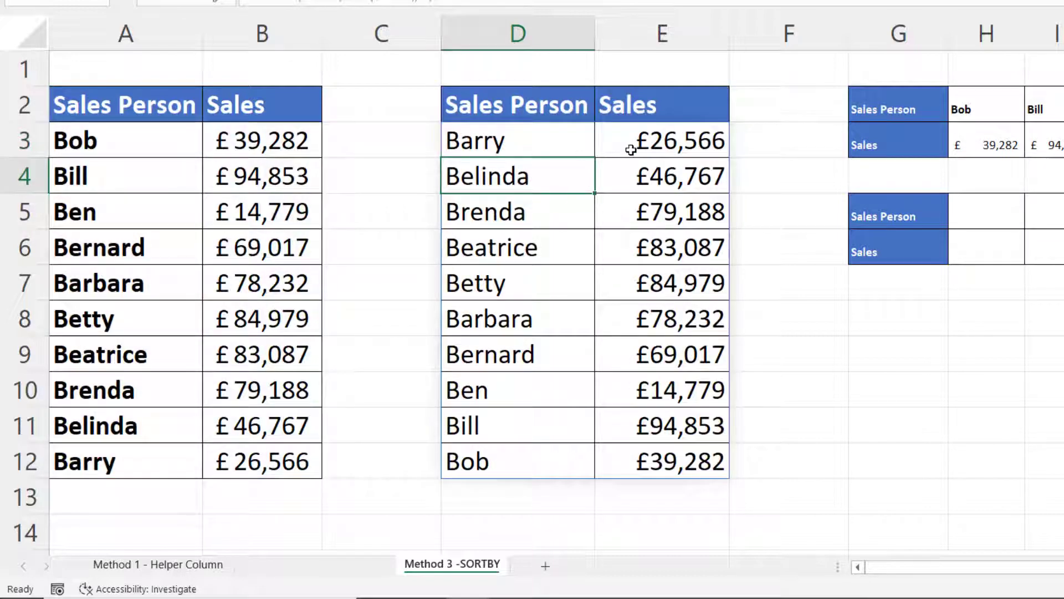
Scroll right and begin =SORTBY in H5 with the upper table H2:Q3 as the array
left_click(991, 211)
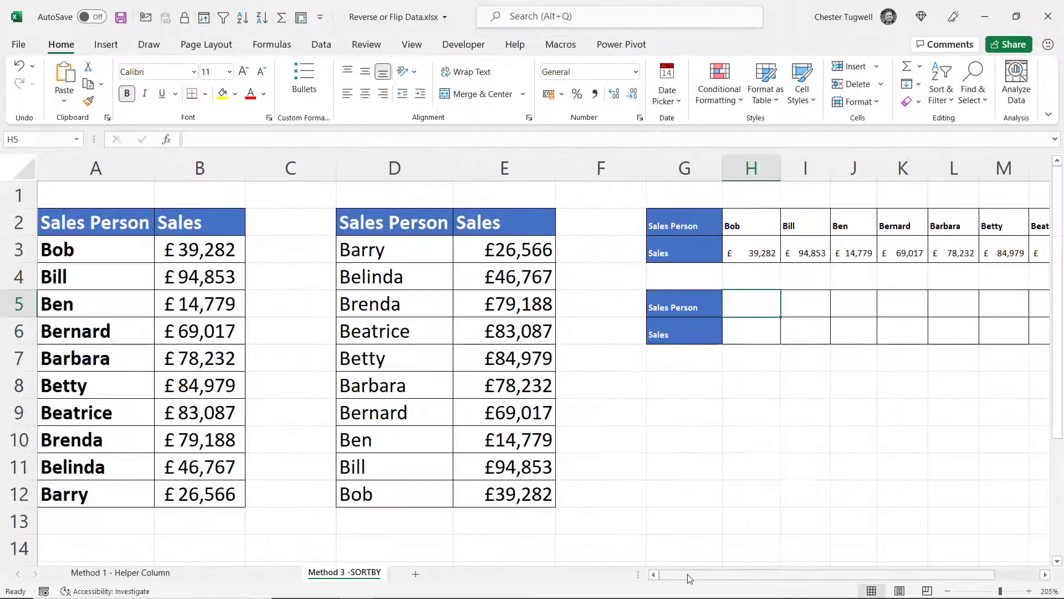
left_click_drag(908, 571, 909, 571)
left_click_drag(689, 579, 829, 568)
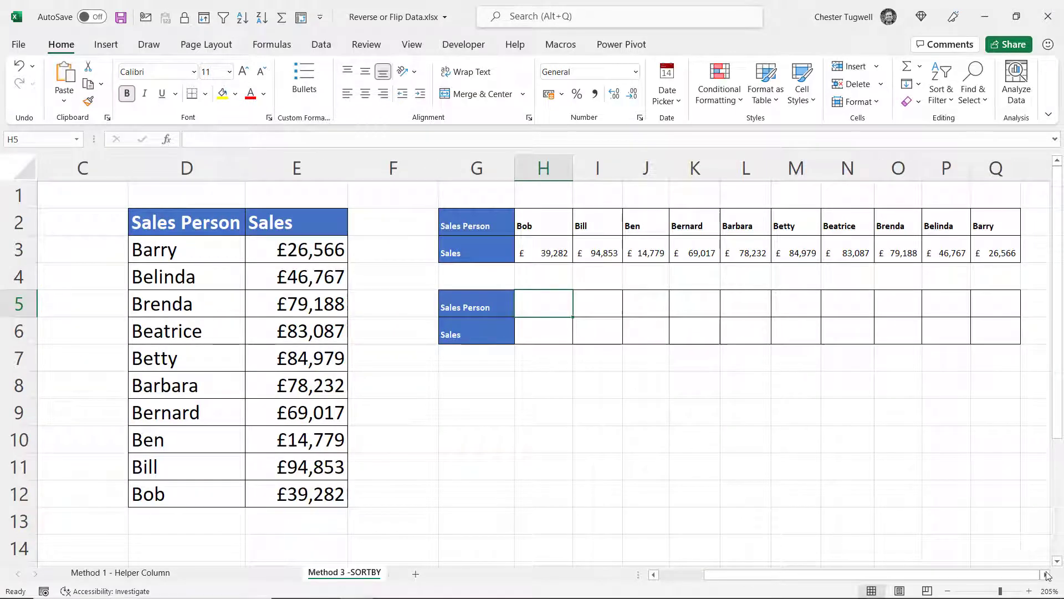
left_click(1046, 576)
left_click(1046, 577)
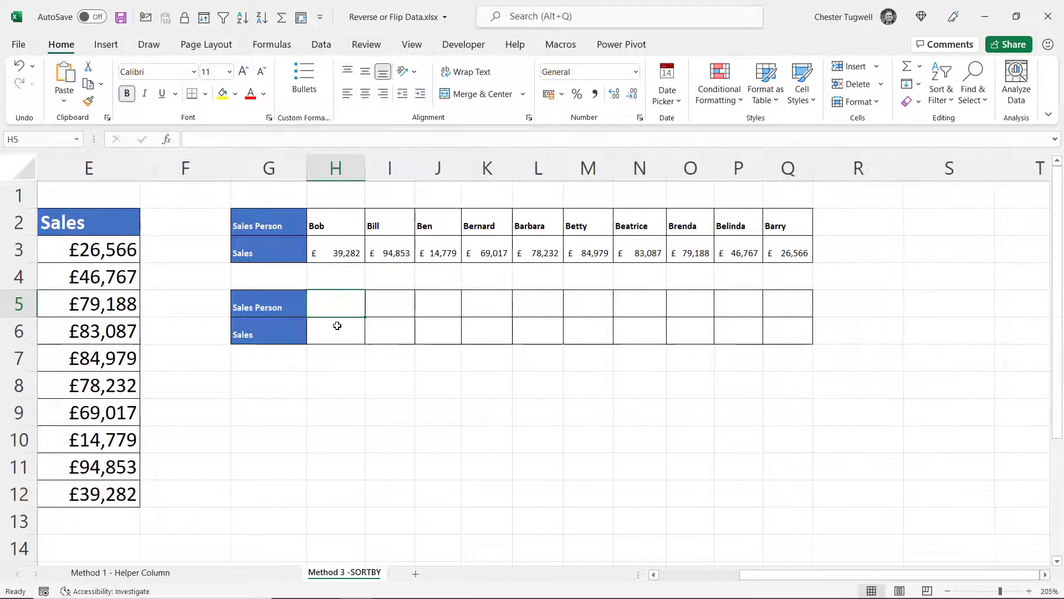
type("=SORTBY")
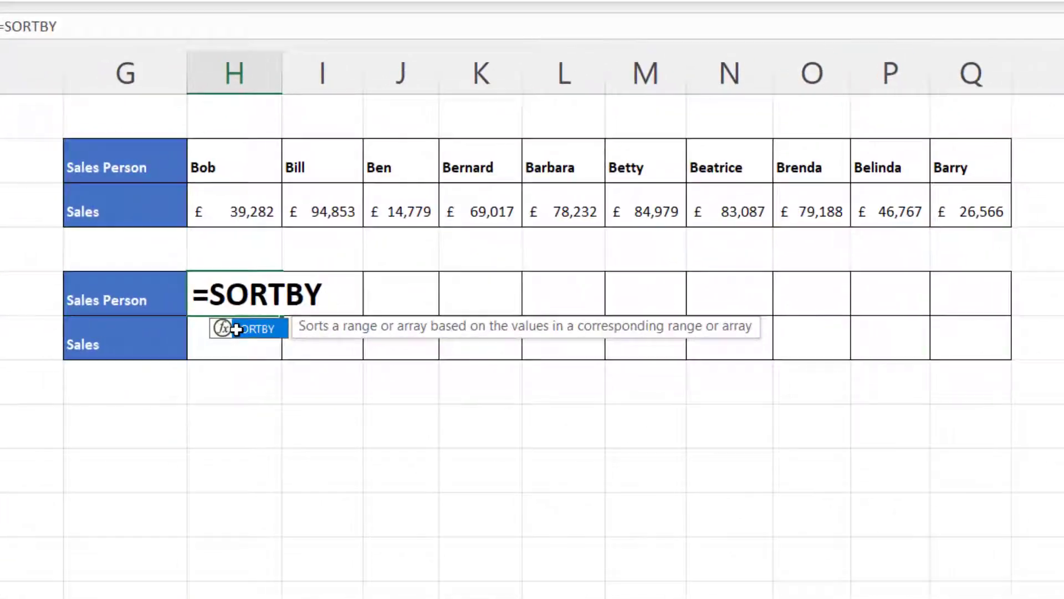
double_click(324, 326)
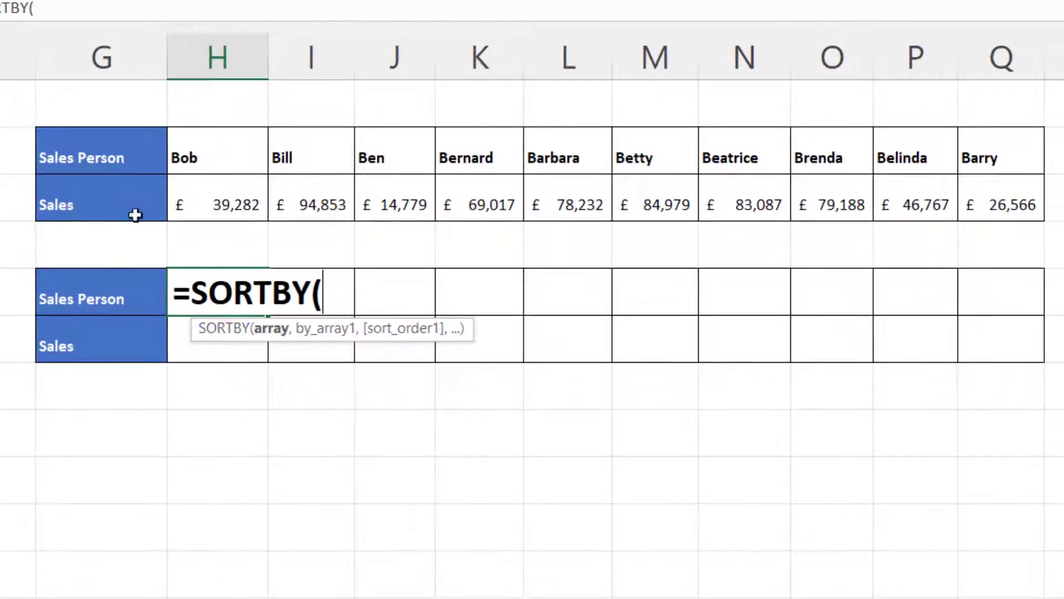
left_click_drag(205, 156, 963, 197)
Add COLUMN(H2:Q2) as the sort key and preview its values 8 to 17 with F9, then undo
type(",C")
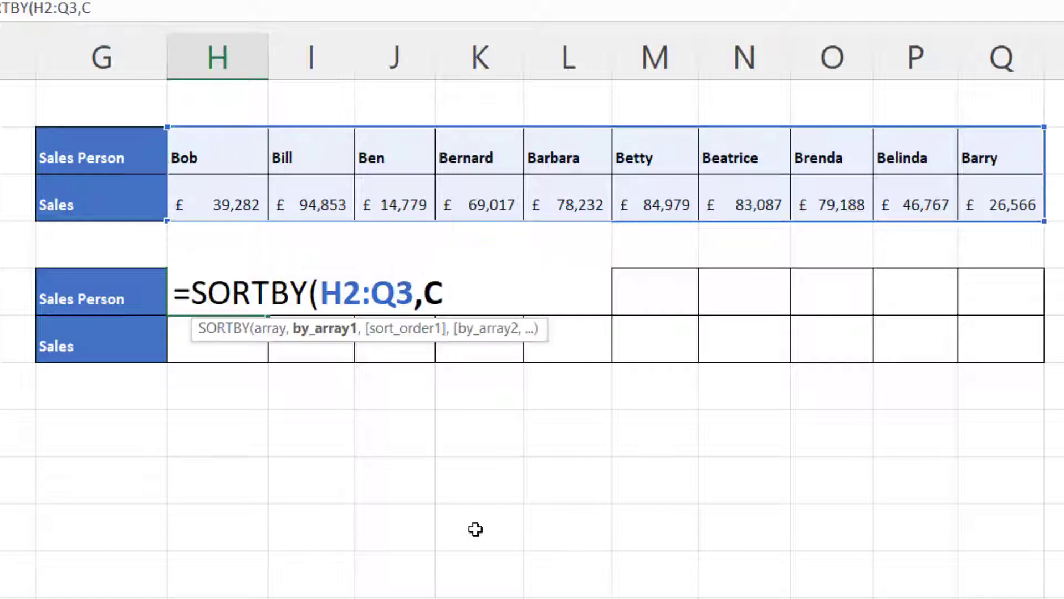
type("OLUMN(")
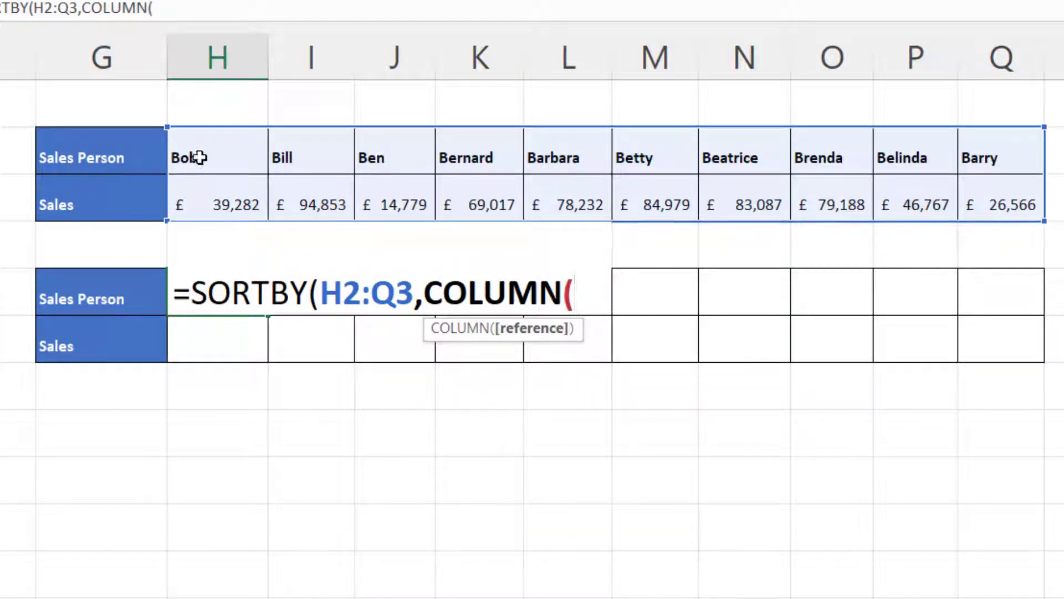
left_click_drag(200, 157, 995, 142)
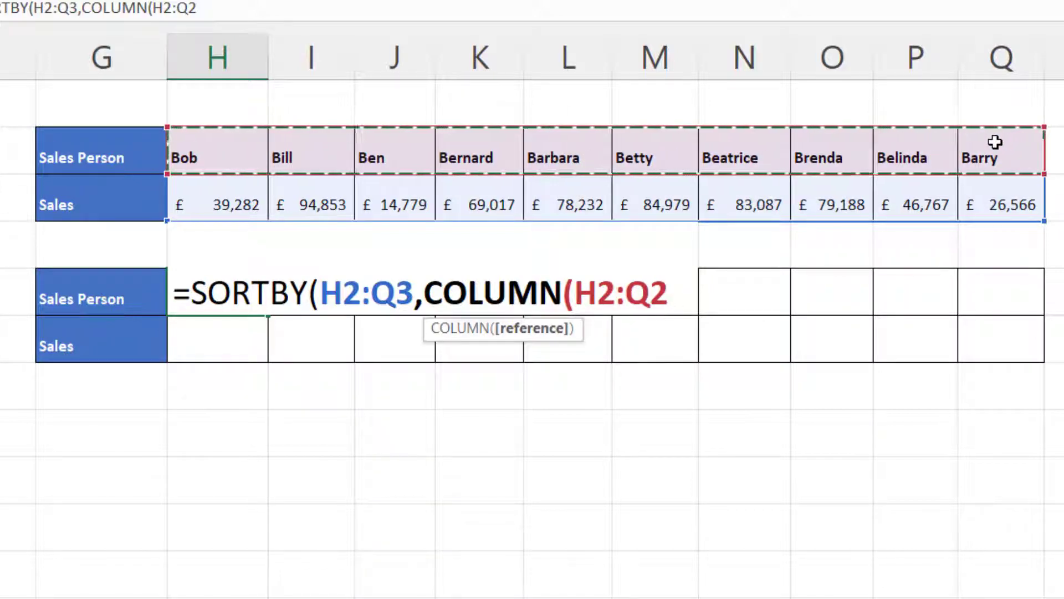
type(")")
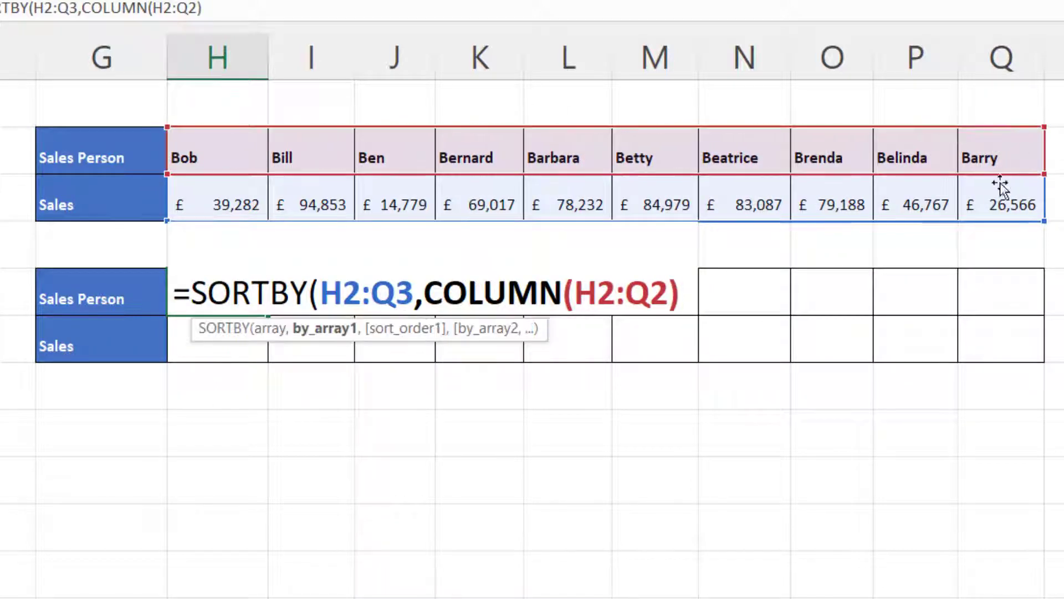
left_click_drag(444, 283, 687, 286)
key("F9")
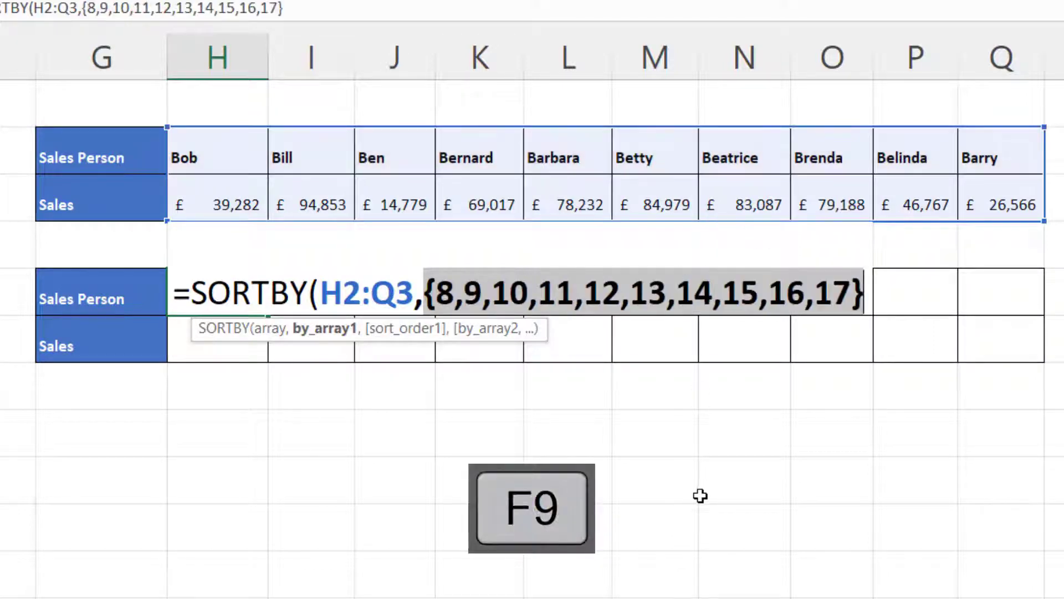
key("ctrl+z")
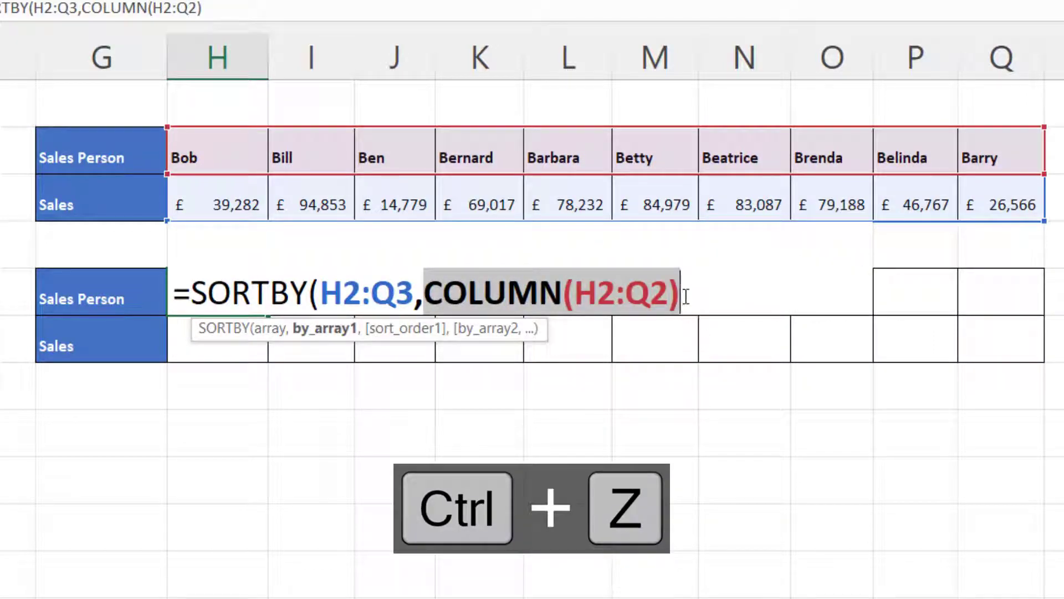
Complete the formula with -1 descending order and commit it
left_click(691, 299)
type(",")
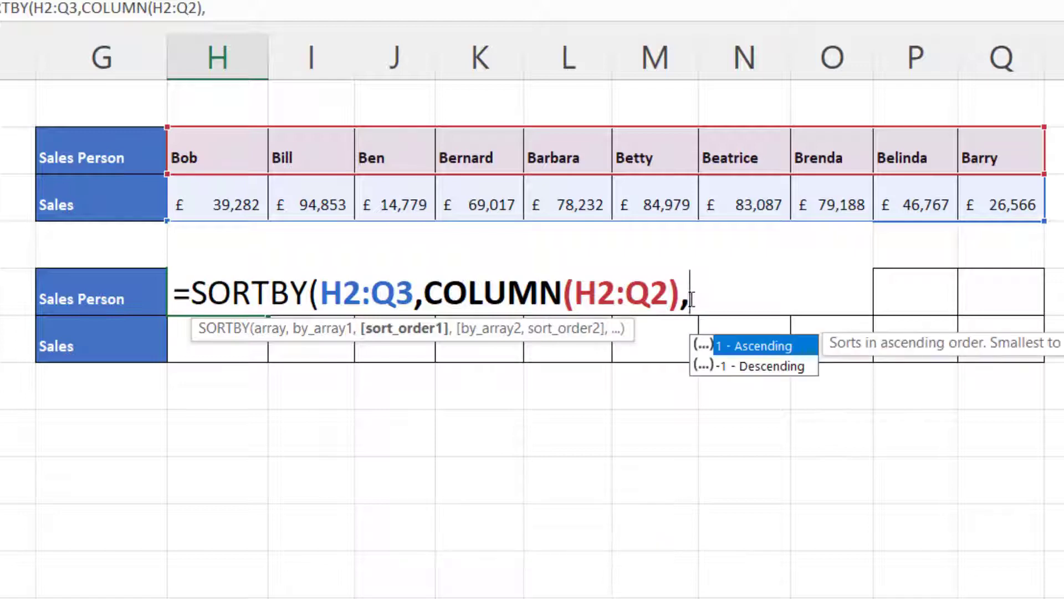
type("-1)")
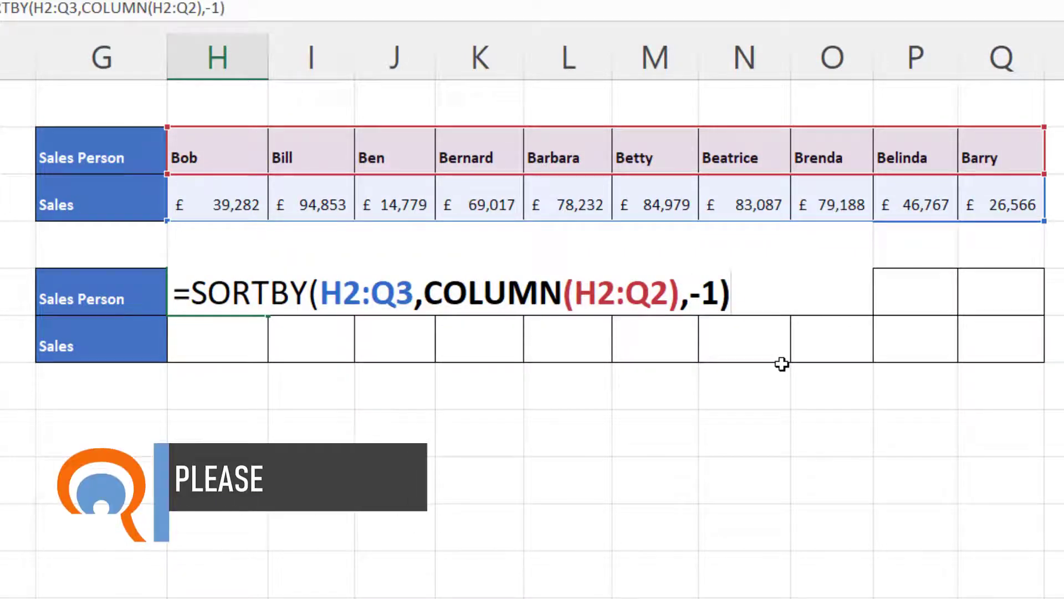
key("Return")
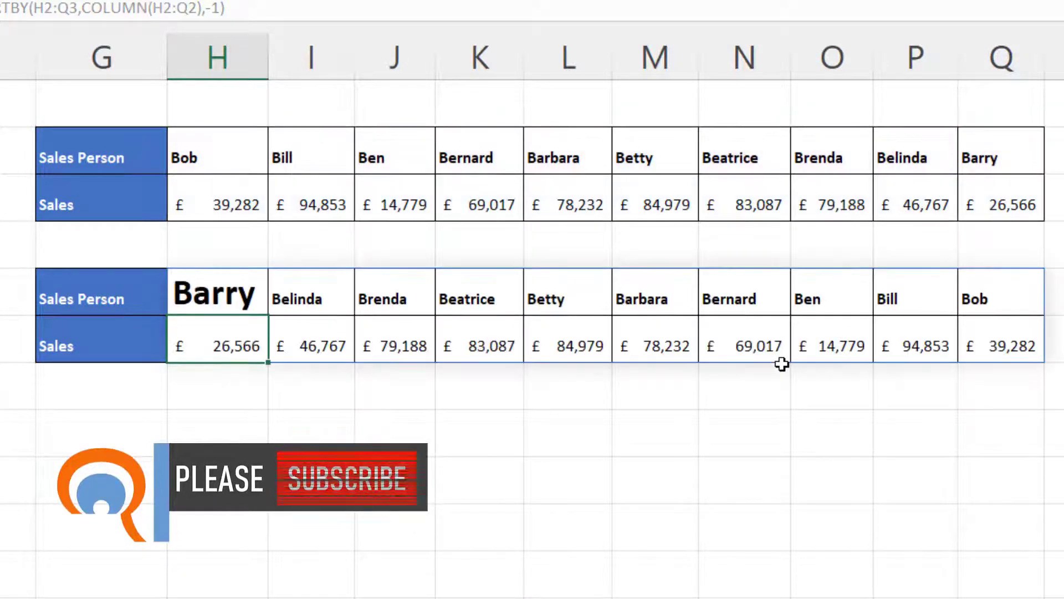